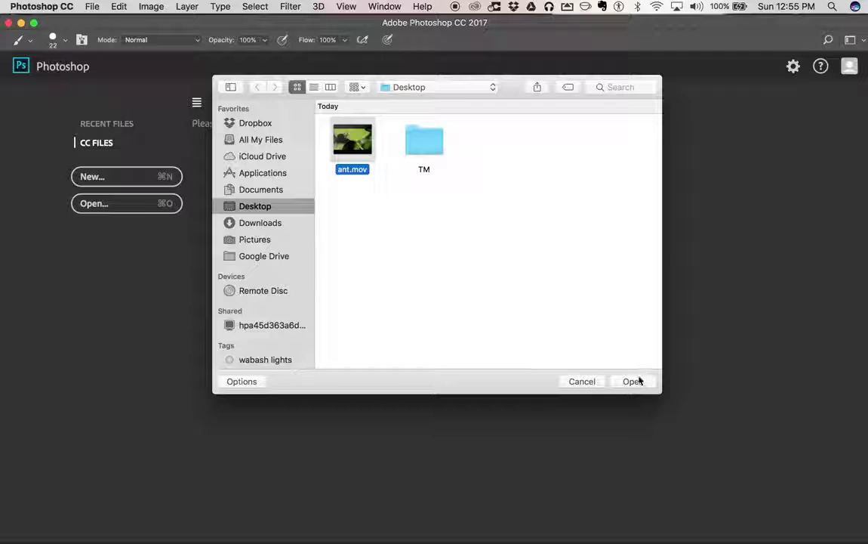
Step: Open ant.mov from the Desktop as a video document, play part of the clip and scrub back near its start
click(634, 381)
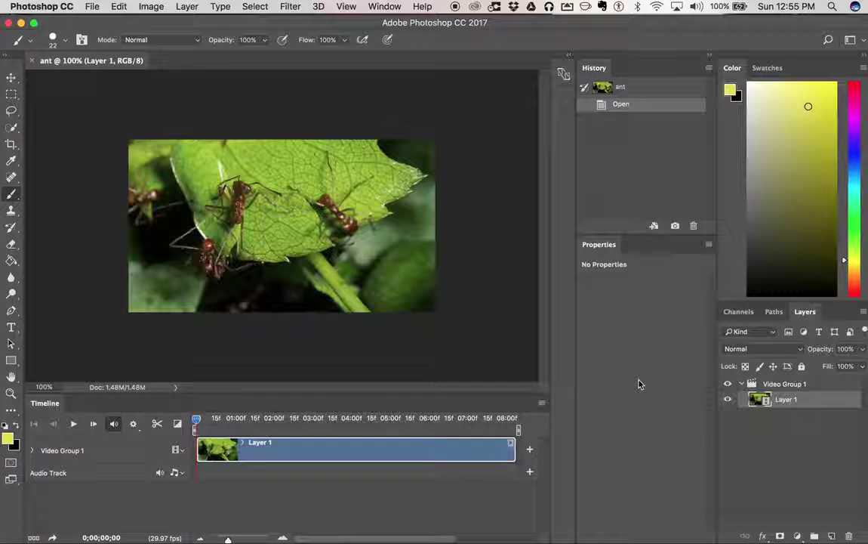
click(73, 424)
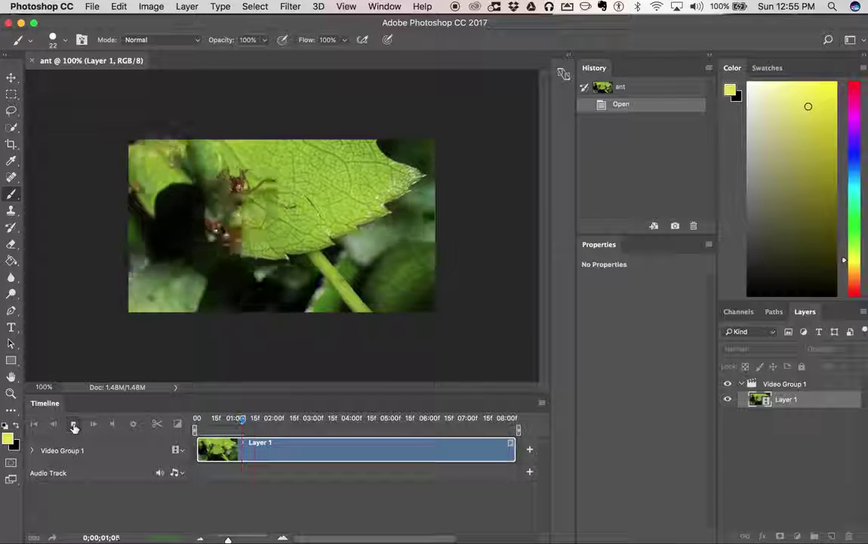
click(74, 425)
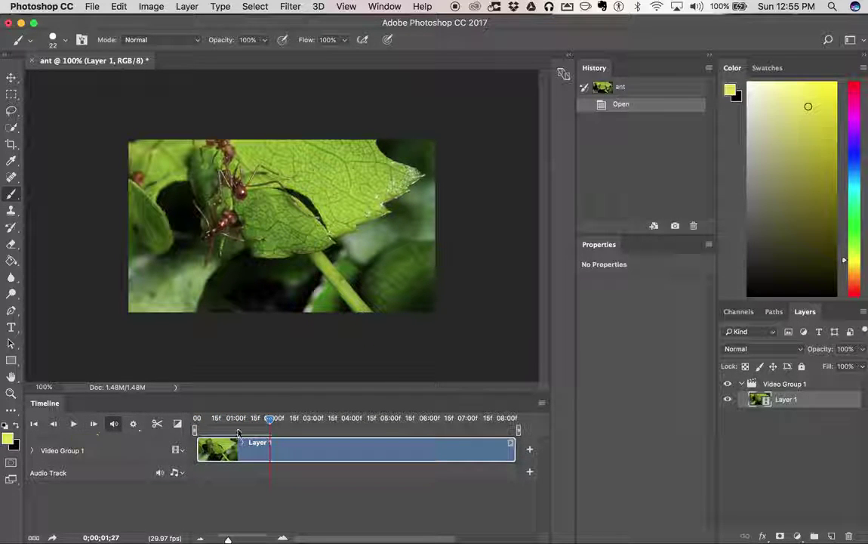
drag(269, 419, 215, 421)
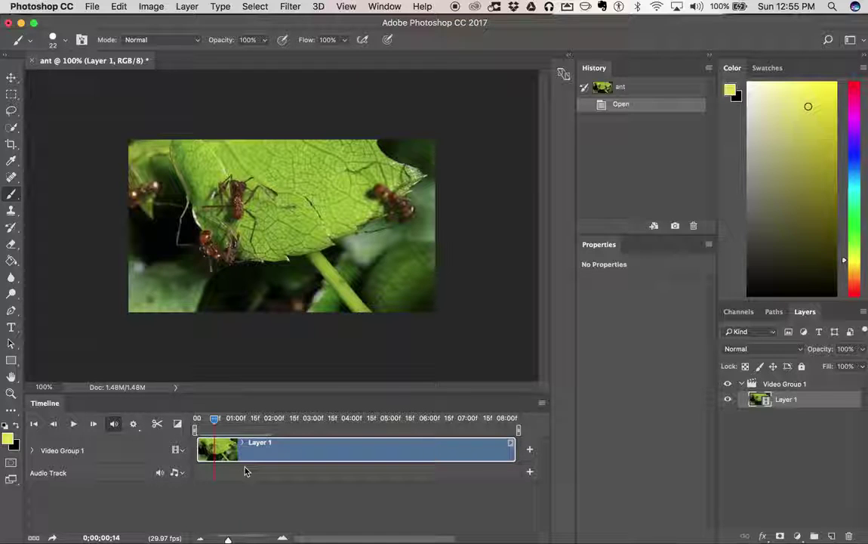
drag(213, 419, 209, 424)
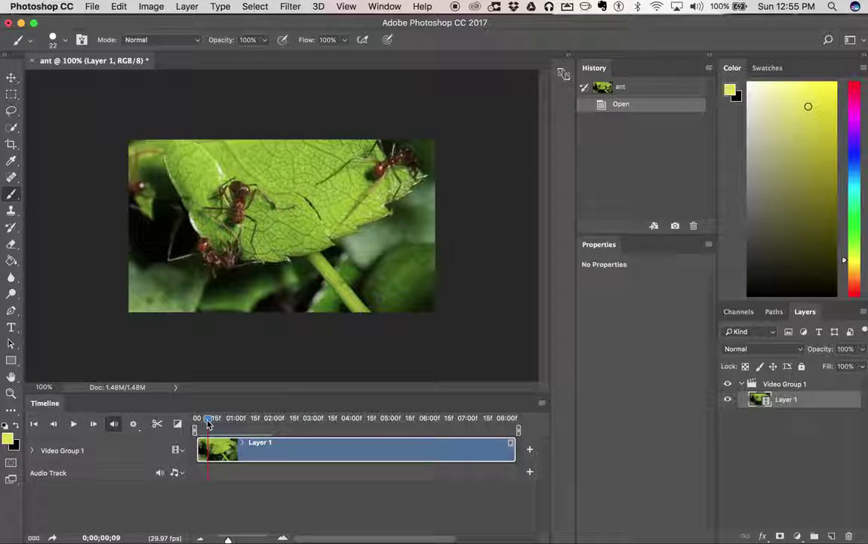
Step: Set the timeline frame rate to 12 fps
click(541, 403)
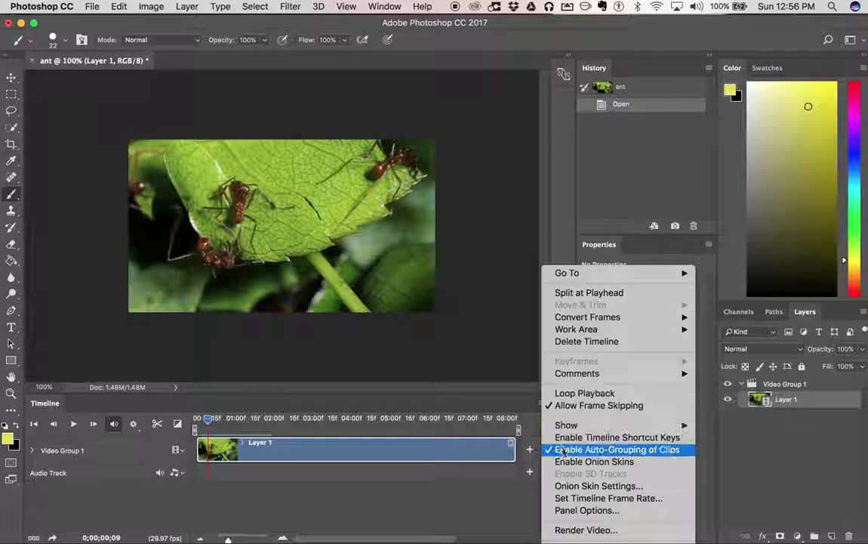
click(598, 499)
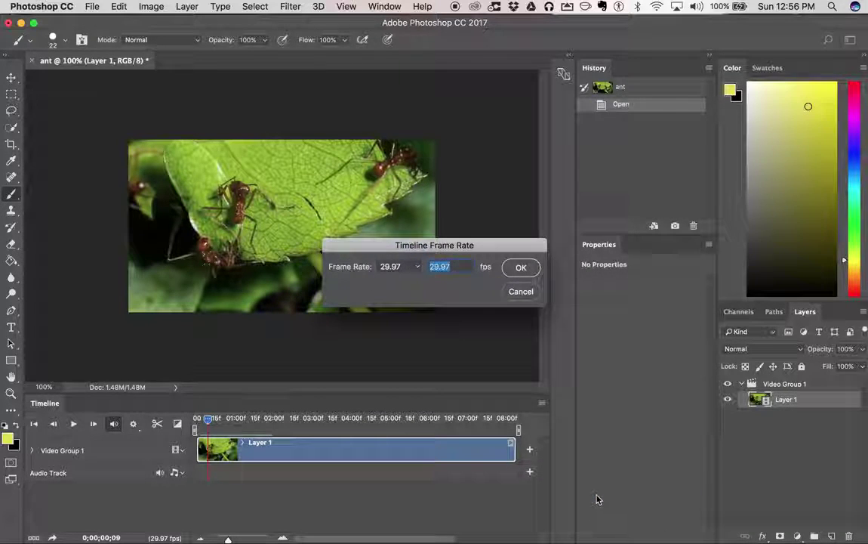
text(12)
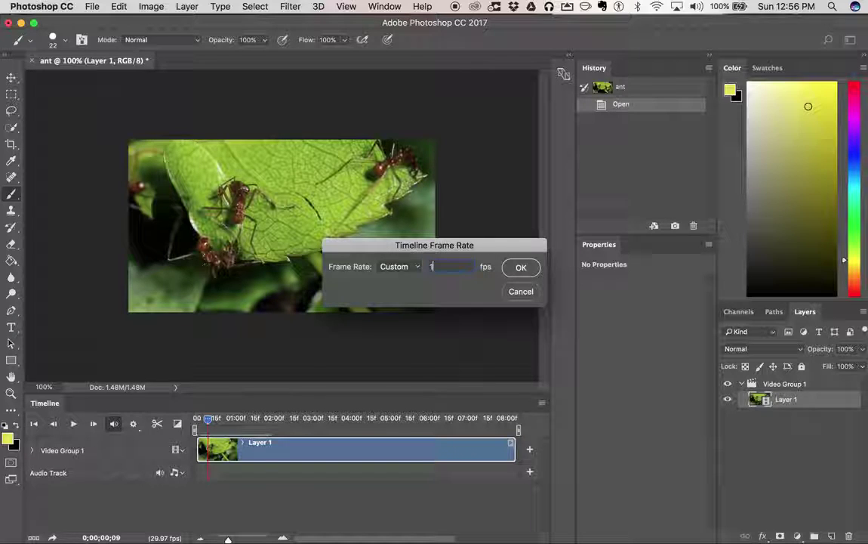
click(522, 268)
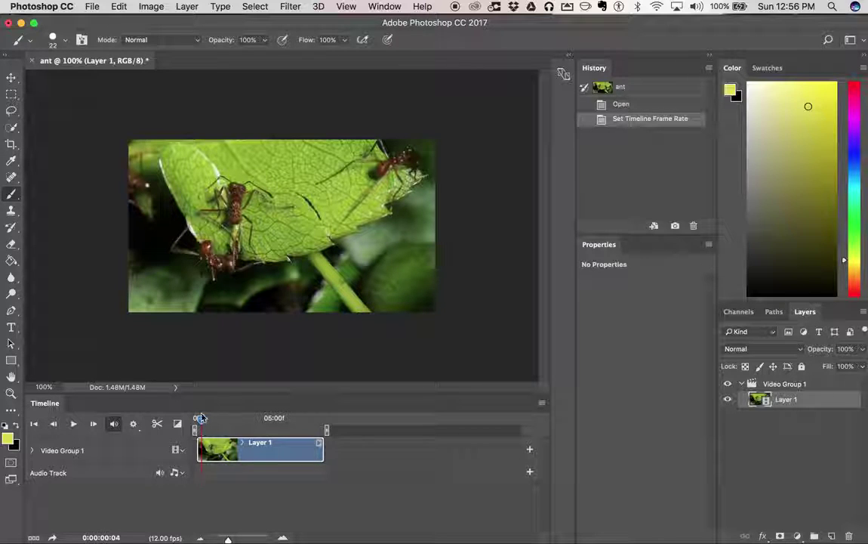
Step: Scrub through the ant clip at close and wide timeline scales to inspect its individual frames, returning to the first frame
mouse_move(202, 421)
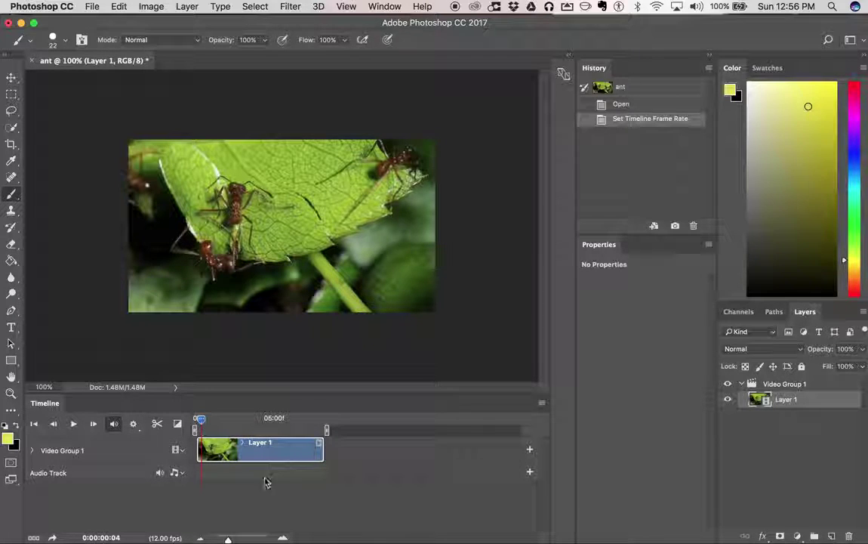
drag(203, 429, 326, 427)
click(198, 428)
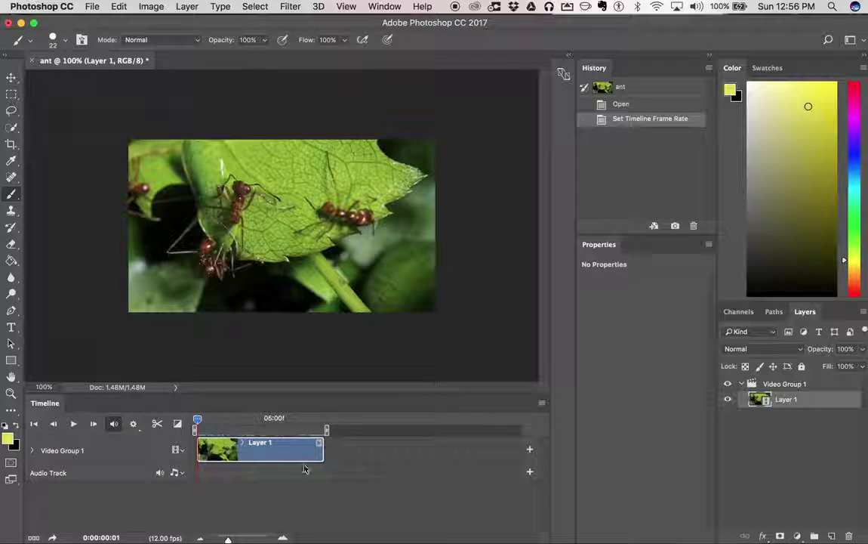
drag(228, 538, 266, 537)
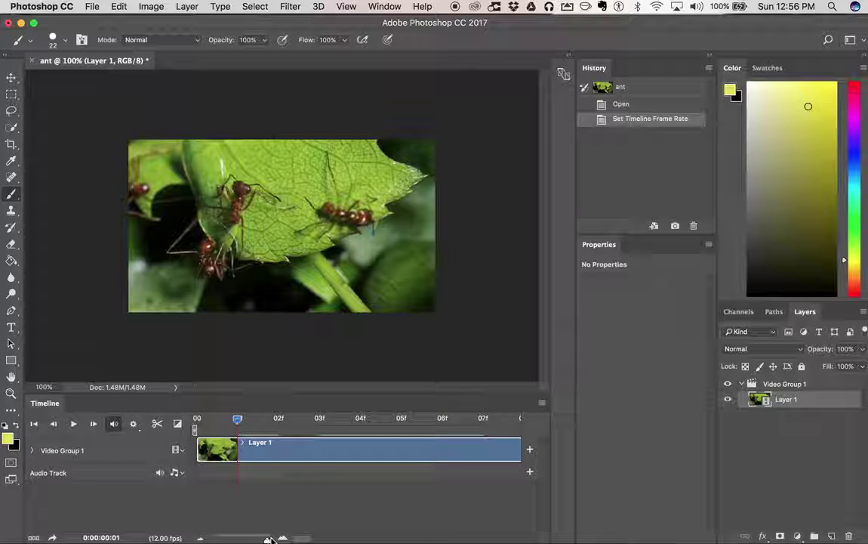
drag(237, 423, 440, 428)
drag(266, 540, 221, 538)
drag(199, 422, 216, 420)
drag(223, 538, 266, 538)
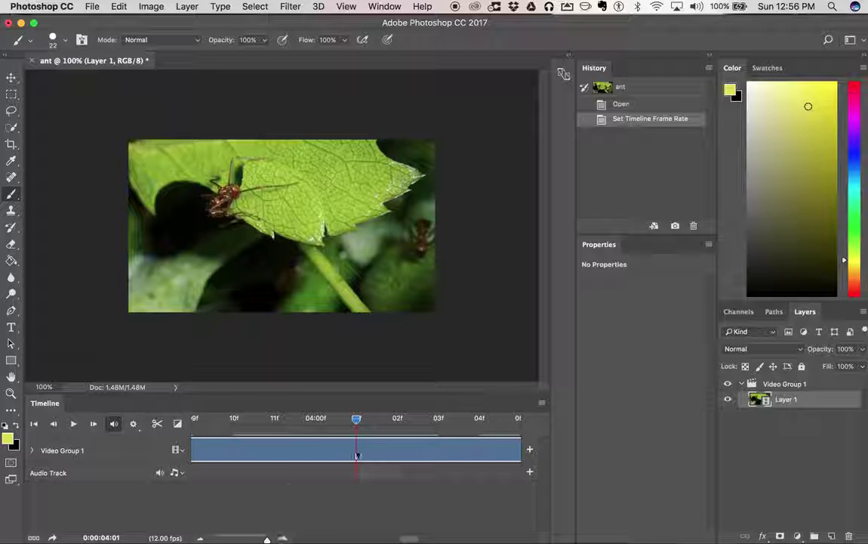
drag(357, 419, 40, 436)
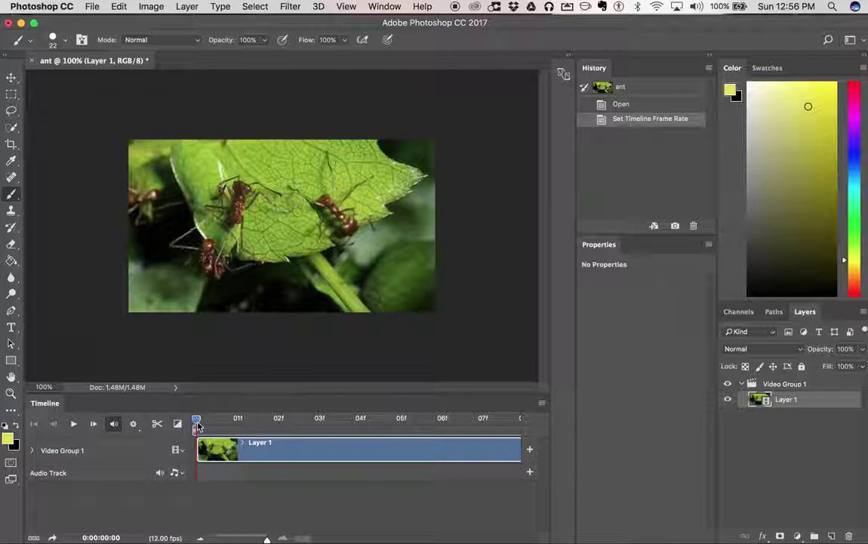
mouse_move(198, 424)
mouse_down()
mouse_move(258, 428)
mouse_move(205, 429)
mouse_up()
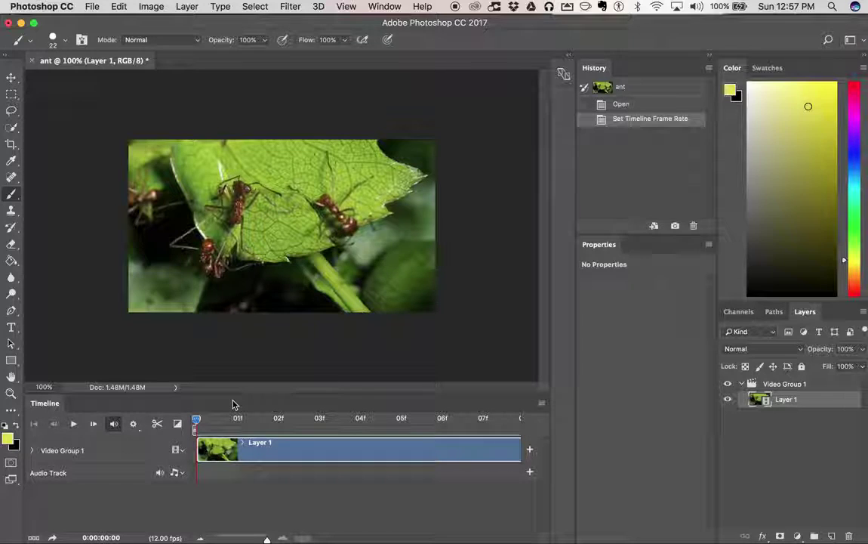
Step: Add a new blank video layer above the ant footage layer
click(197, 9)
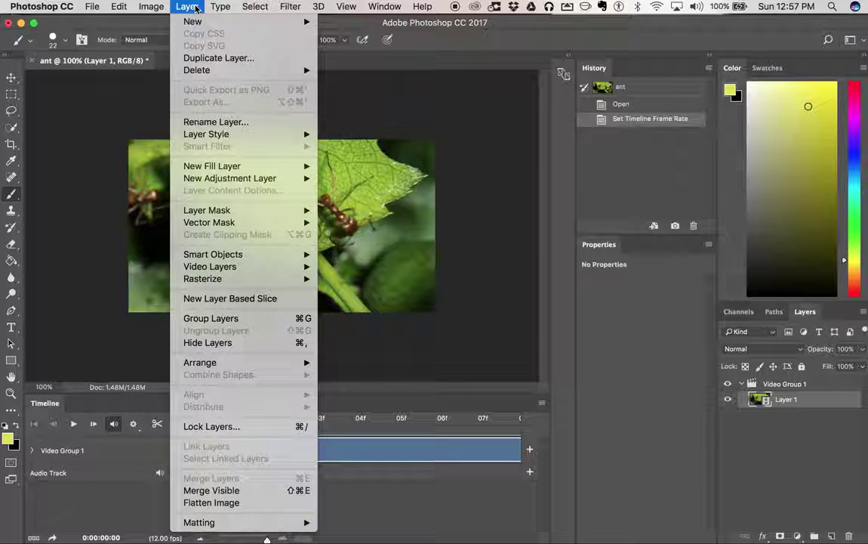
mouse_move(251, 269)
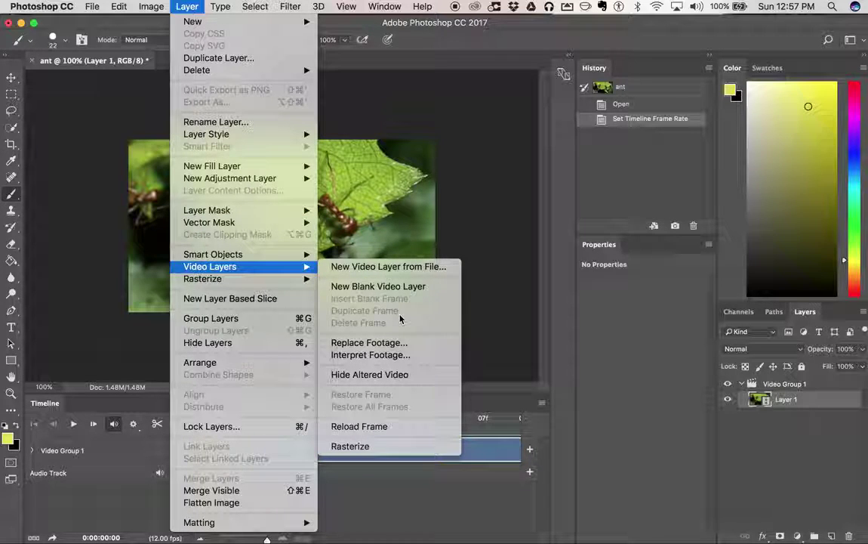
click(435, 288)
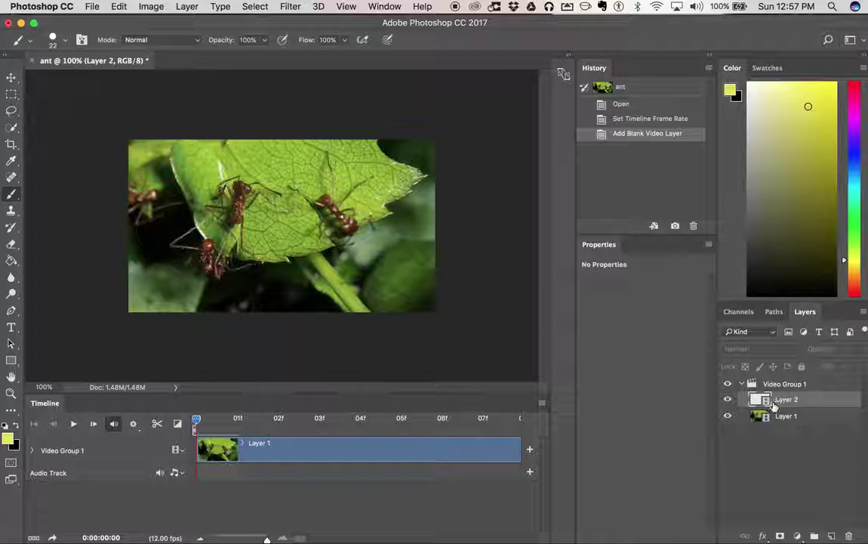
Step: Move Layer 2 out of Video Group 1 onto its own track above the footage, aligned with the start of Layer 1
drag(266, 539, 228, 539)
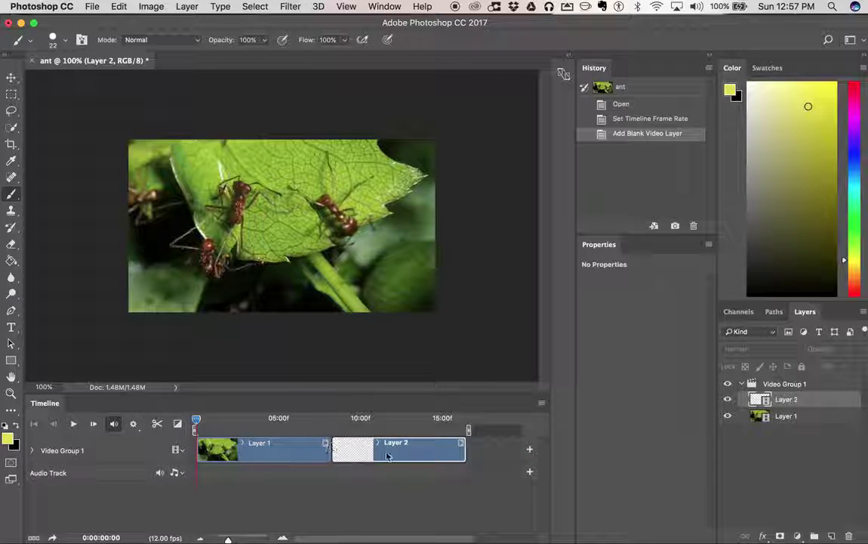
drag(382, 451, 414, 450)
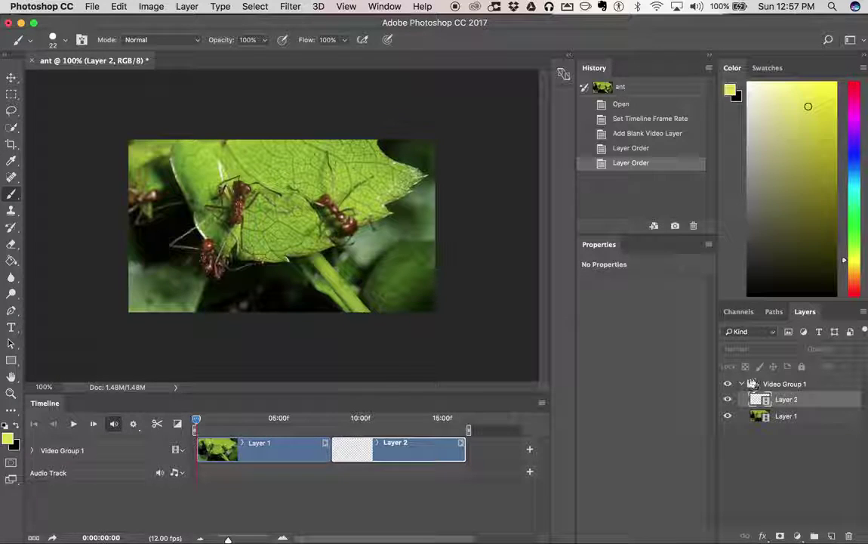
drag(759, 399, 747, 383)
drag(389, 449, 284, 462)
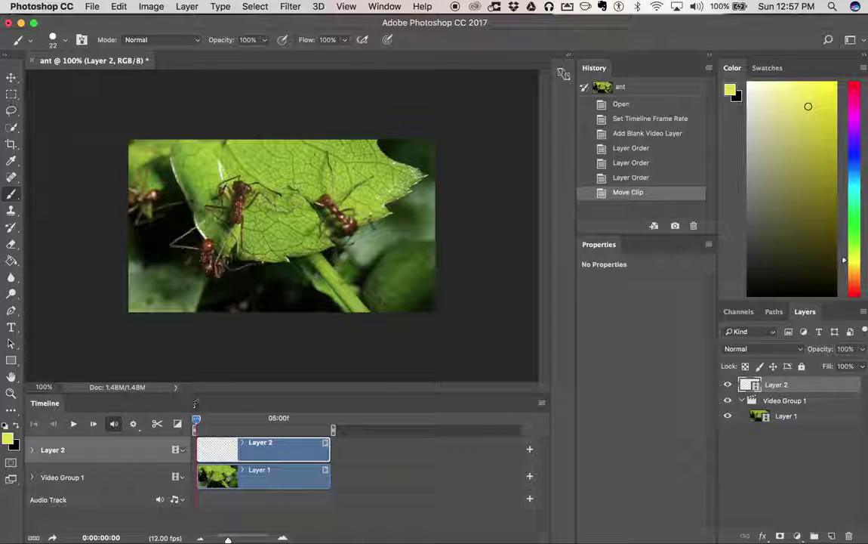
Step: Brush a yellow squiggle across the lower part of Layer 2's first frame and advance the playhead to frame 01
mouse_move(154, 259)
mouse_down()
mouse_move(179, 243)
mouse_move(231, 291)
mouse_move(308, 270)
mouse_move(331, 302)
mouse_move(386, 260)
mouse_move(407, 263)
mouse_move(346, 274)
mouse_move(346, 228)
mouse_move(398, 211)
mouse_up()
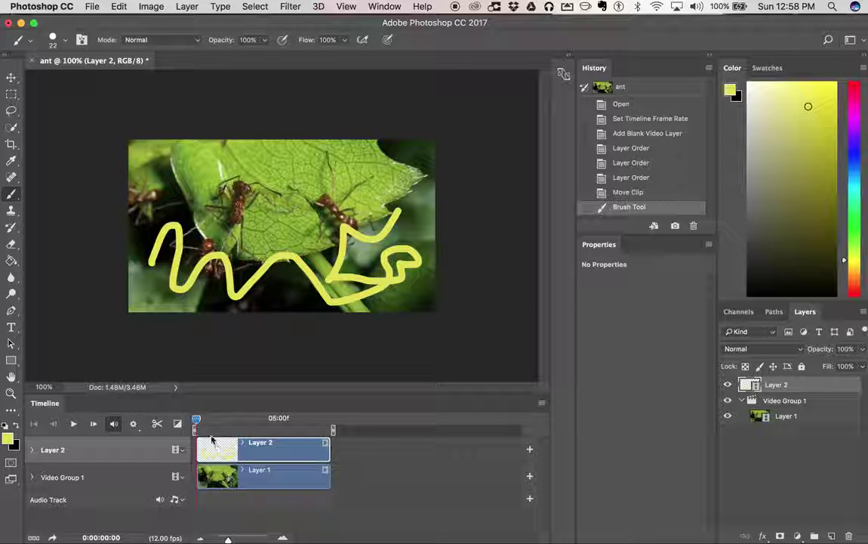
mouse_move(196, 419)
mouse_down()
mouse_move(205, 422)
mouse_move(196, 419)
mouse_up()
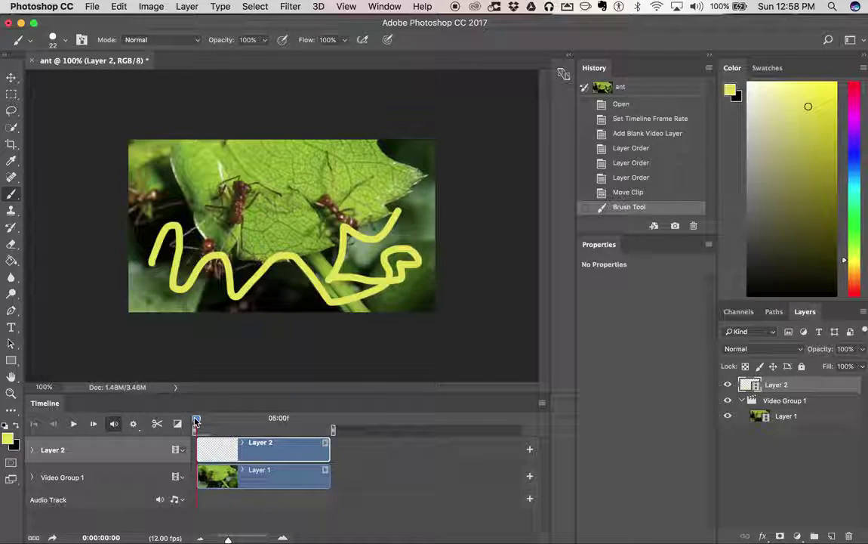
drag(228, 539, 267, 539)
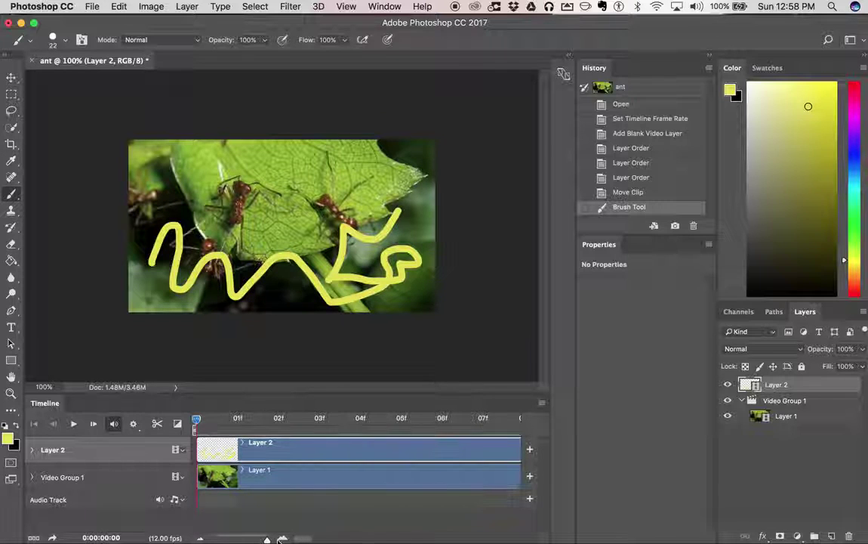
drag(197, 422, 221, 425)
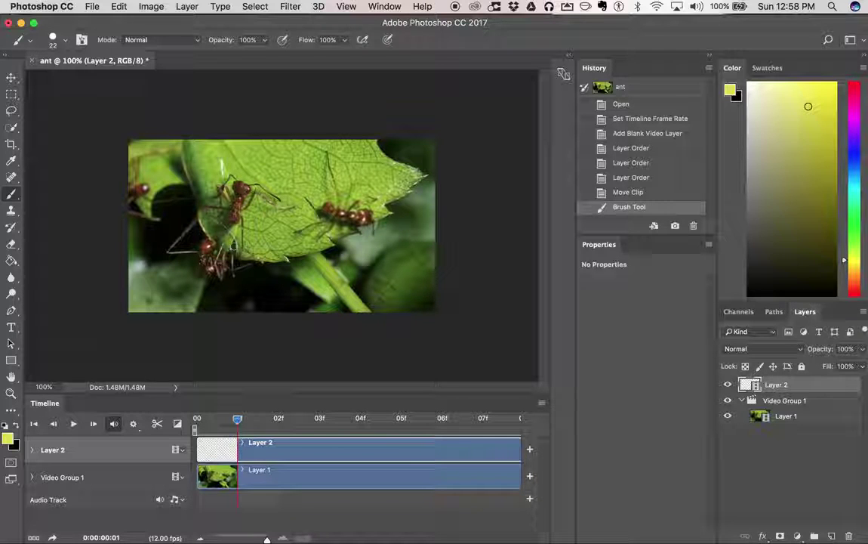
Step: Enable onion skins for the timeline and compare the first frame with frame 01
click(542, 404)
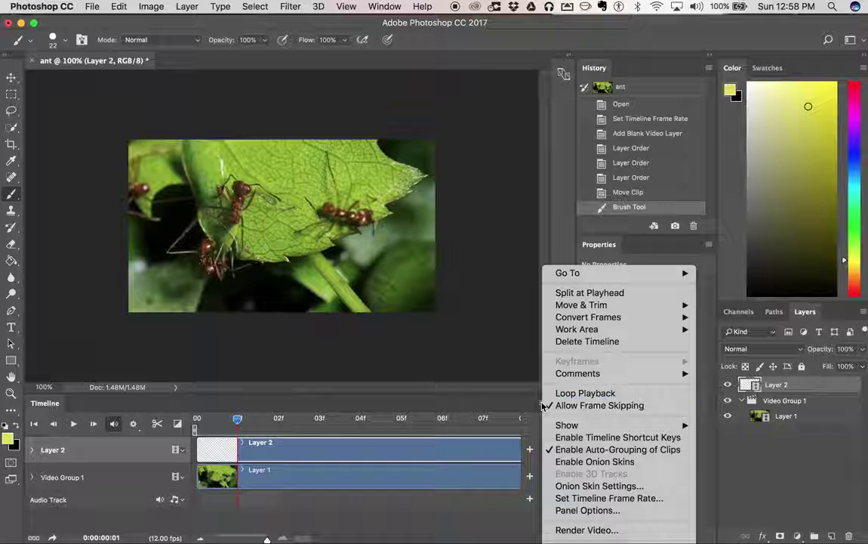
click(580, 461)
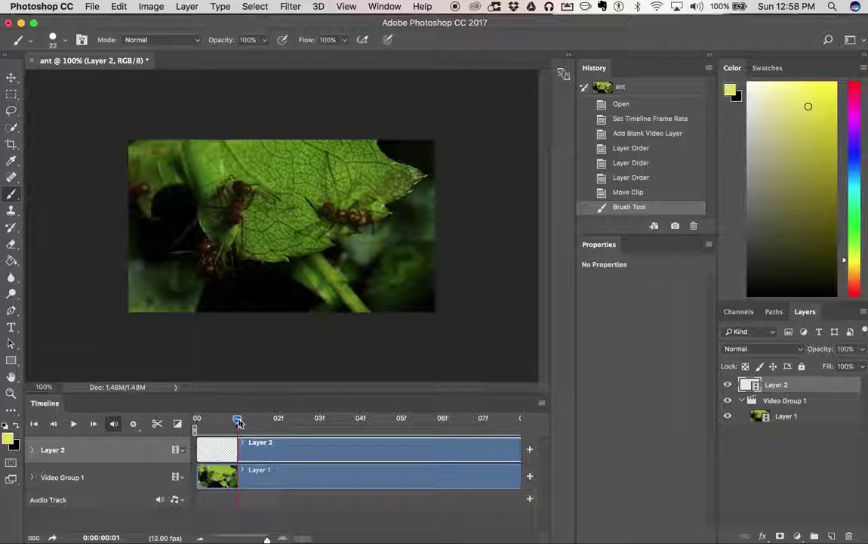
mouse_move(219, 423)
mouse_down()
mouse_move(198, 422)
mouse_move(239, 423)
mouse_up()
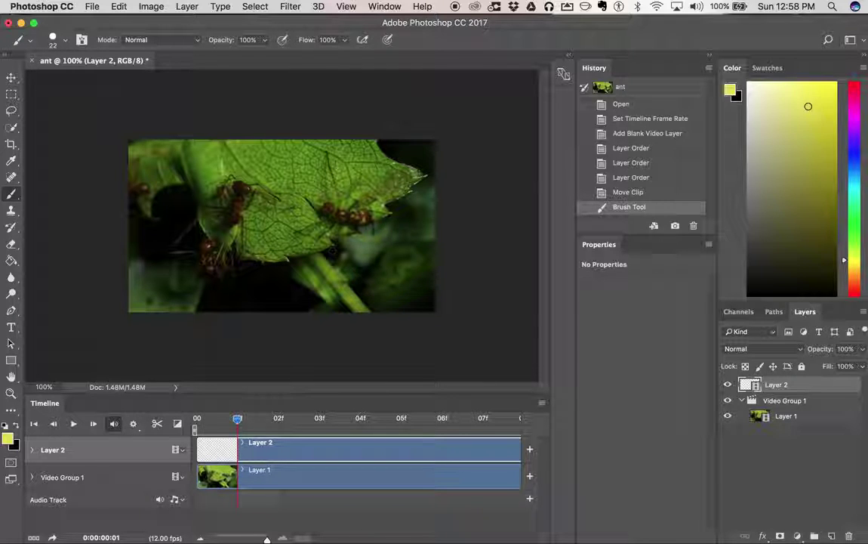
Step: Set the foreground color to magenta e122cd and brush a looping line over the leaf on frame 01 of Layer 2
click(7, 437)
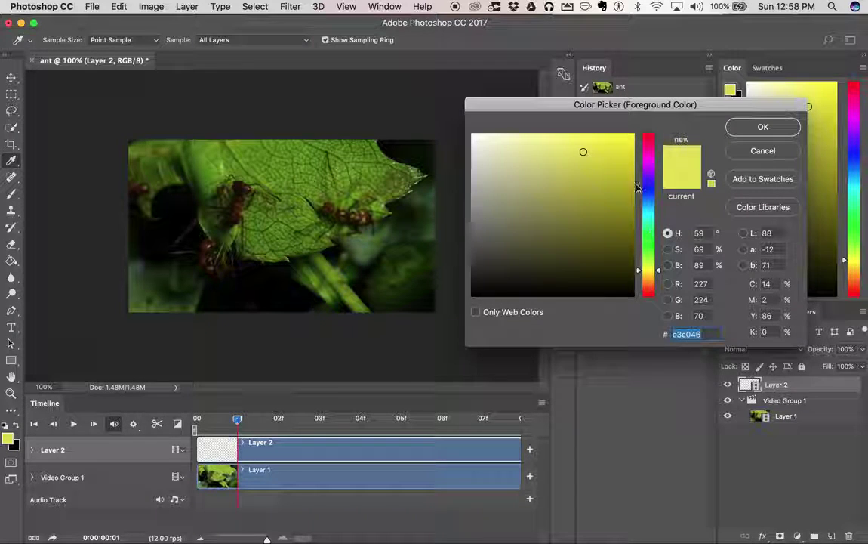
click(647, 162)
click(608, 147)
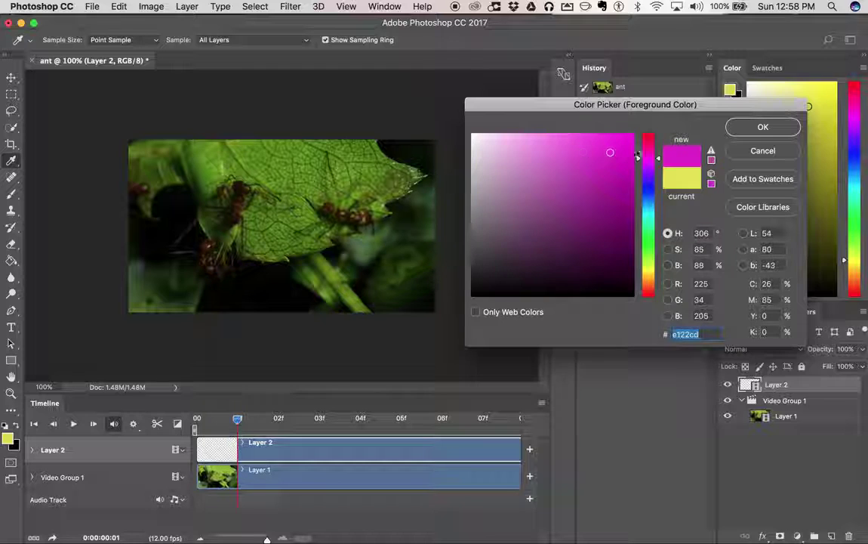
click(762, 127)
mouse_move(178, 262)
mouse_down()
mouse_move(276, 221)
mouse_move(278, 254)
mouse_move(360, 161)
mouse_move(227, 163)
mouse_up()
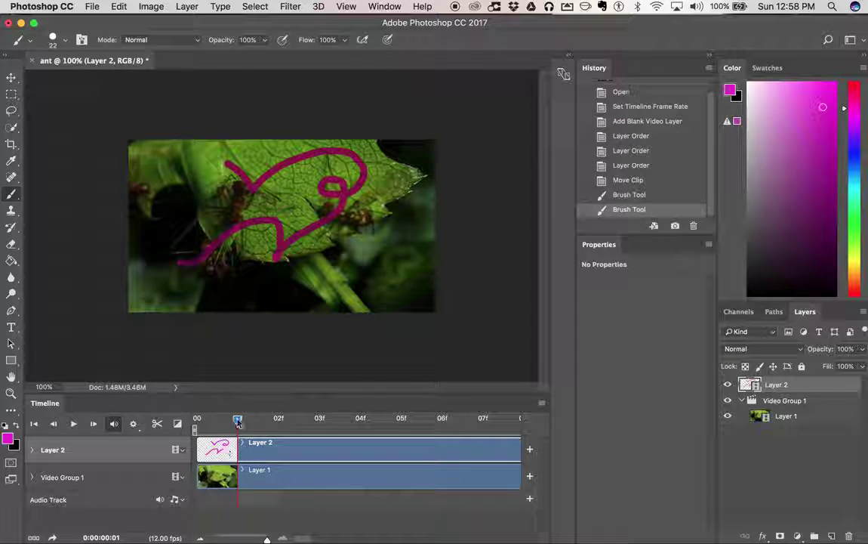
Step: Brush a different magenta squiggle on each of frames 02, 03 and 04 of Layer 2
drag(239, 420, 266, 422)
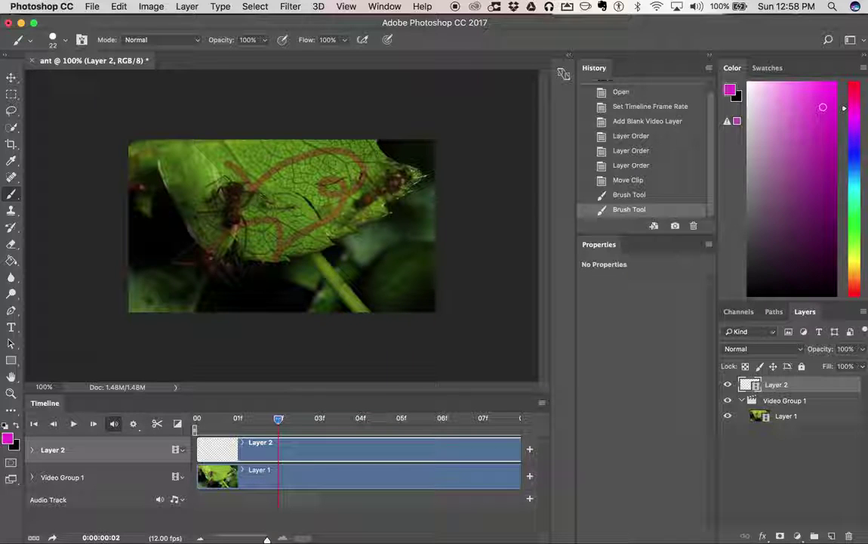
mouse_move(213, 246)
mouse_down()
mouse_move(280, 204)
mouse_move(312, 205)
mouse_move(347, 185)
mouse_move(320, 174)
mouse_move(327, 149)
mouse_move(266, 168)
mouse_move(224, 155)
mouse_move(185, 170)
mouse_move(188, 178)
mouse_move(155, 202)
mouse_up()
drag(280, 420, 307, 424)
mouse_move(154, 187)
mouse_down()
mouse_move(162, 232)
mouse_move(228, 265)
mouse_move(291, 251)
mouse_move(343, 217)
mouse_up()
drag(286, 247, 374, 167)
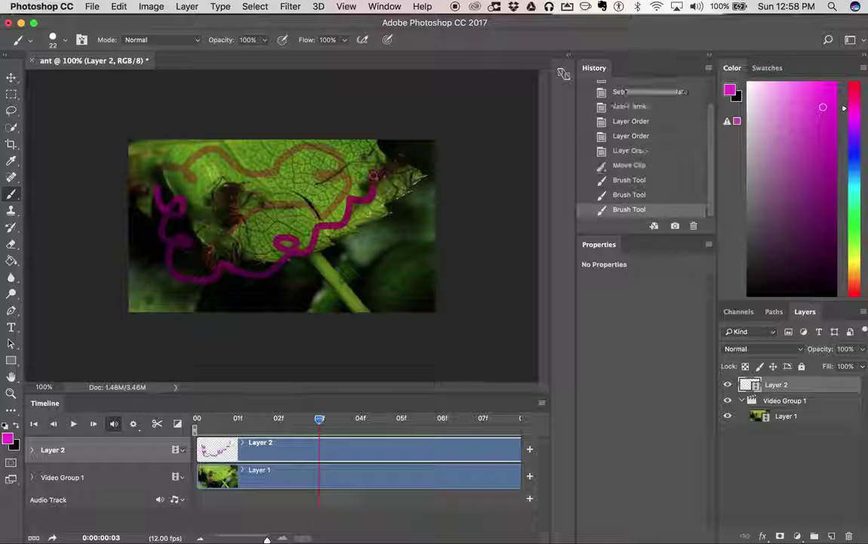
drag(321, 421, 360, 420)
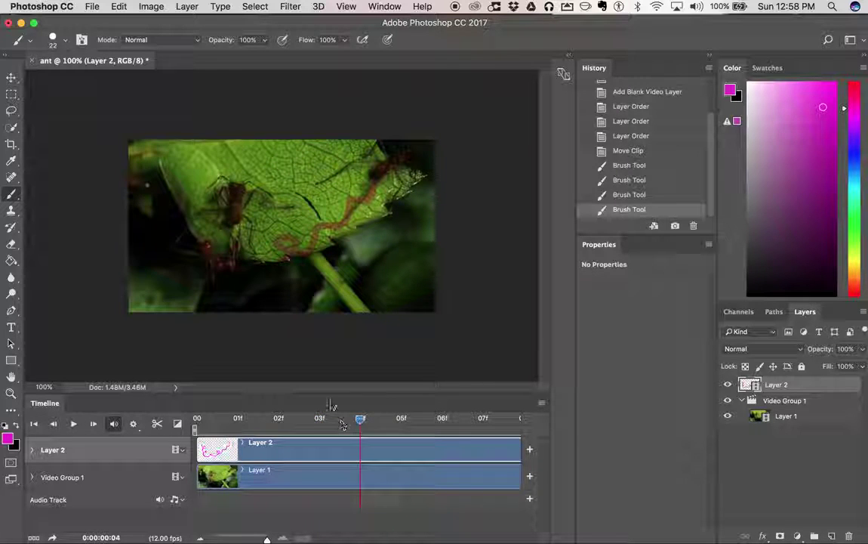
mouse_move(385, 164)
mouse_down()
mouse_move(248, 164)
mouse_move(175, 158)
mouse_up()
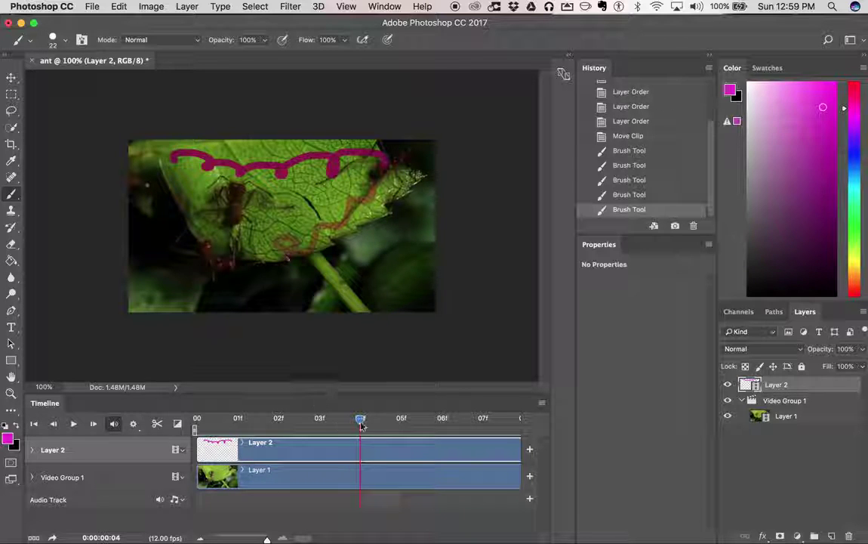
Step: Brush a magenta zigzag across the leaf on frame 05 of Layer 2 and advance the playhead to frame 06
drag(361, 419, 391, 428)
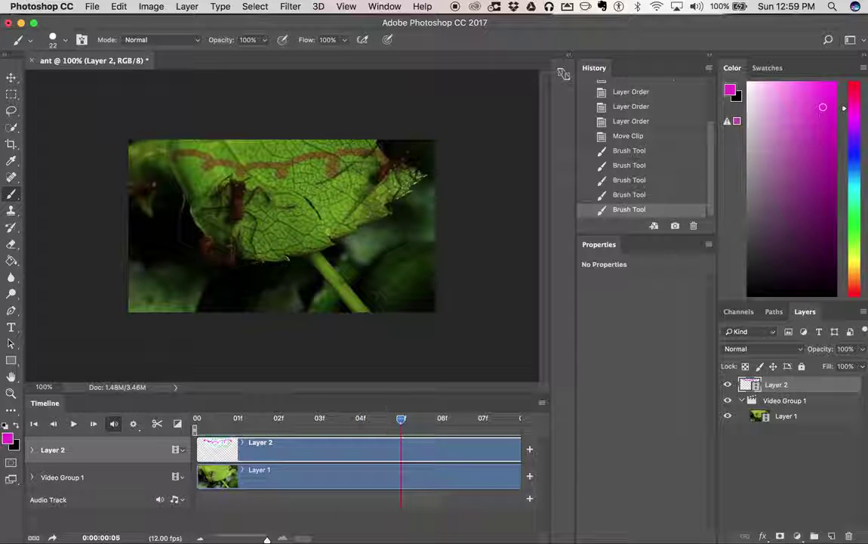
mouse_move(171, 156)
mouse_down()
mouse_move(219, 223)
mouse_move(257, 230)
mouse_move(361, 193)
mouse_up()
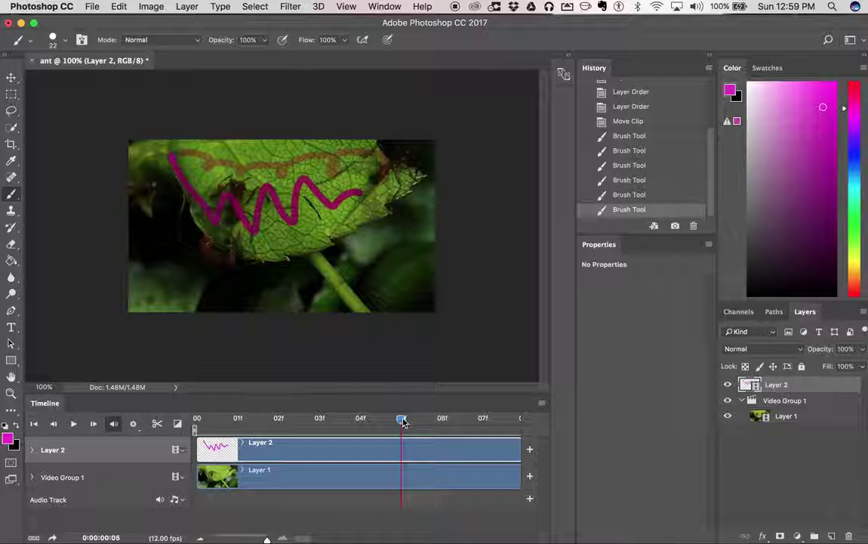
drag(401, 419, 427, 424)
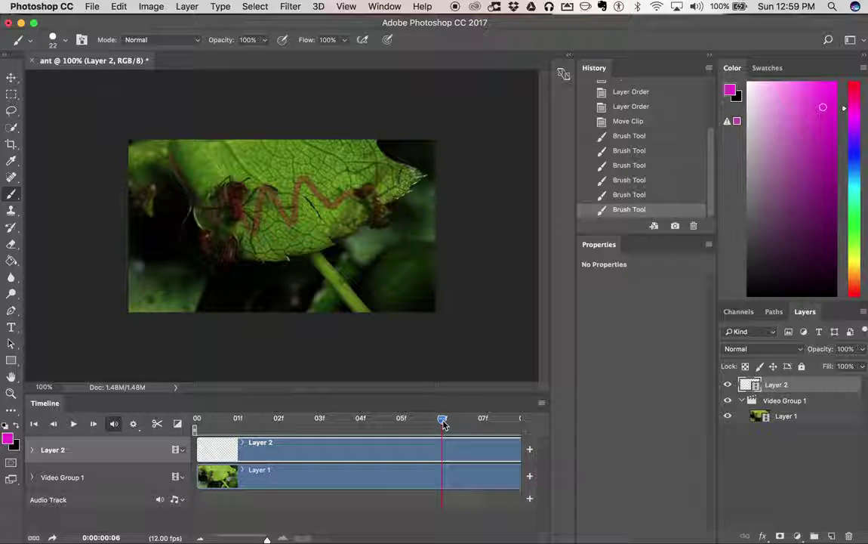
Step: Turn off onion skins for the timeline and scrub through the drawn frames from the first frame to frame 06
click(542, 403)
click(550, 461)
mouse_move(443, 421)
mouse_down()
mouse_move(361, 430)
mouse_move(239, 424)
mouse_move(202, 442)
mouse_up()
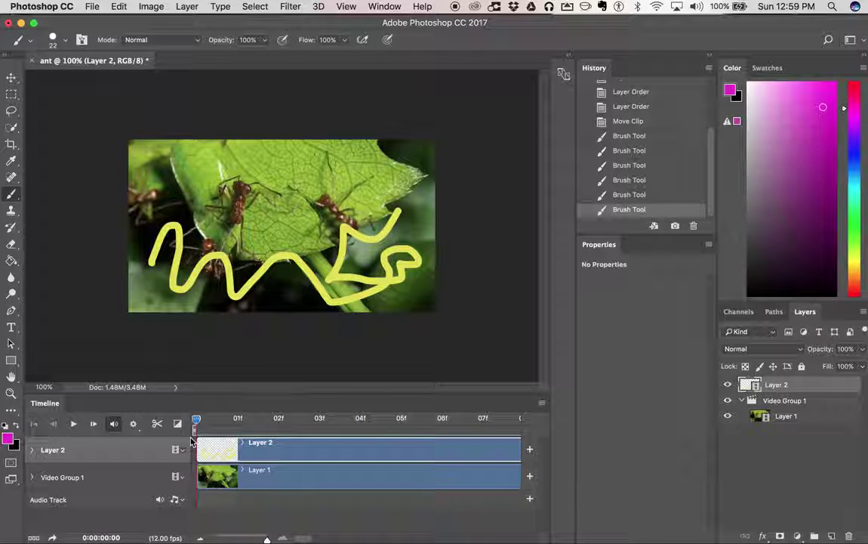
mouse_move(196, 421)
mouse_down()
mouse_move(402, 419)
mouse_move(432, 438)
mouse_up()
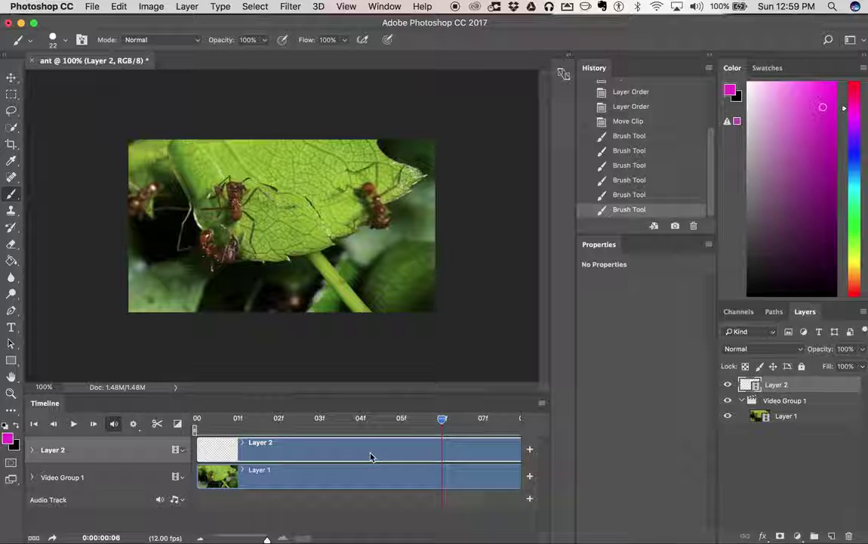
Step: Hide Layer 1 temporarily to inspect Layer 2 alone at frame 06, and show the video again
click(728, 415)
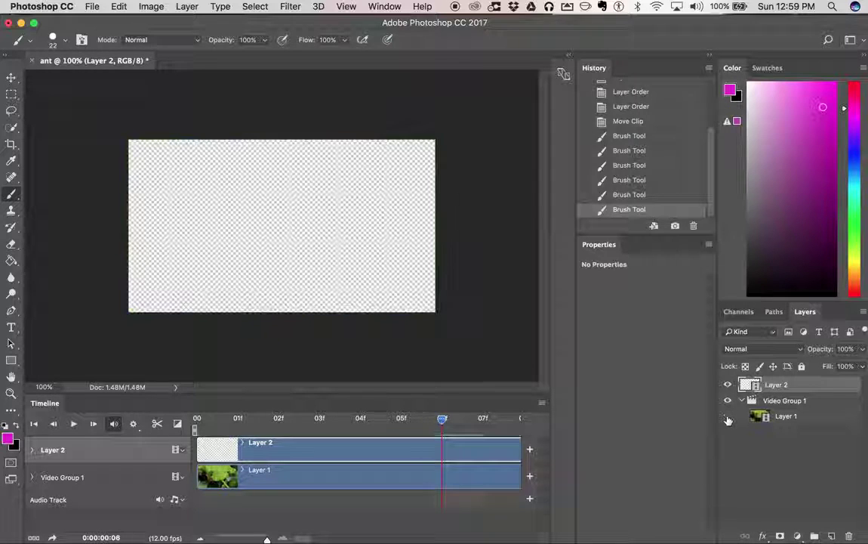
mouse_move(442, 423)
mouse_down()
mouse_move(277, 423)
mouse_move(230, 448)
mouse_move(362, 378)
mouse_move(400, 377)
mouse_move(450, 438)
mouse_move(413, 441)
mouse_move(444, 444)
mouse_up()
click(729, 415)
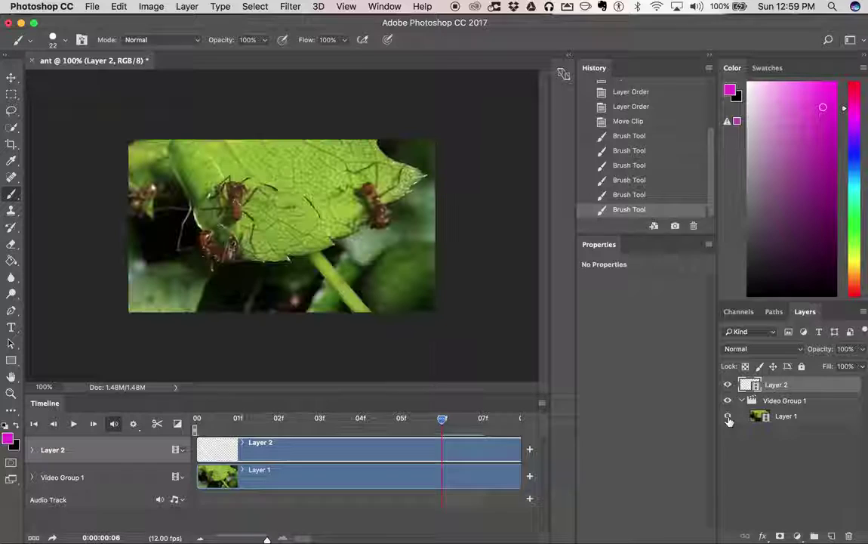
Step: Try to open the Filter Gallery for the empty frame 06 of Layer 2
click(809, 418)
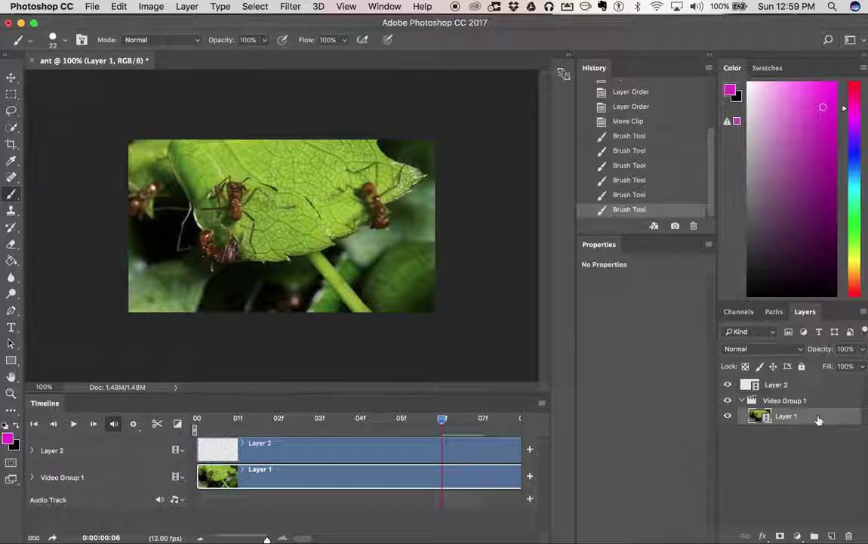
click(820, 385)
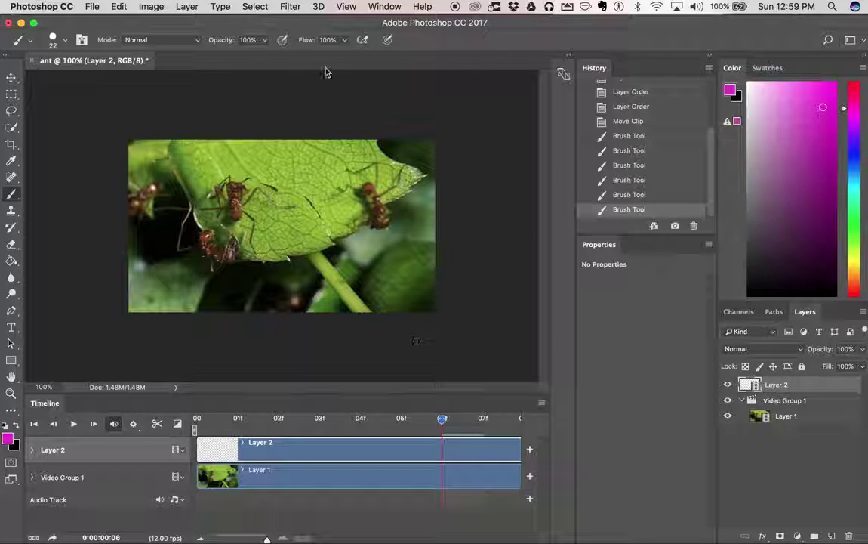
click(291, 6)
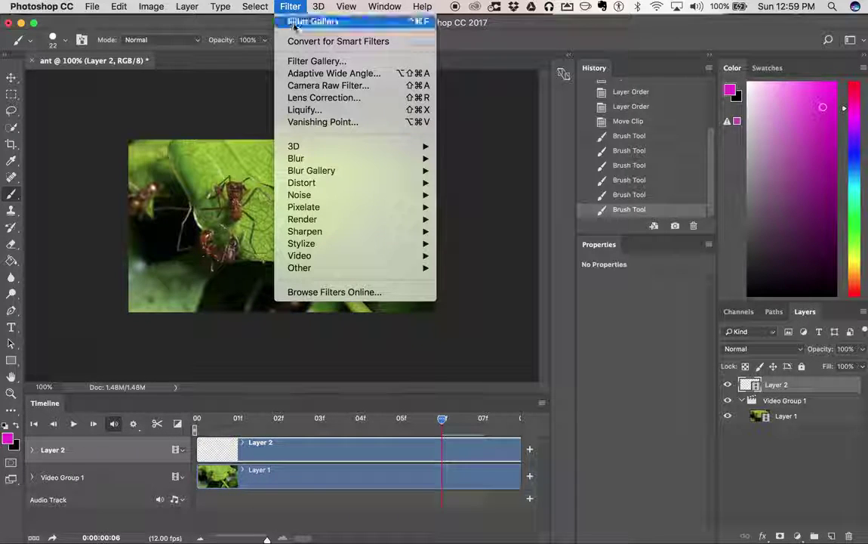
click(303, 60)
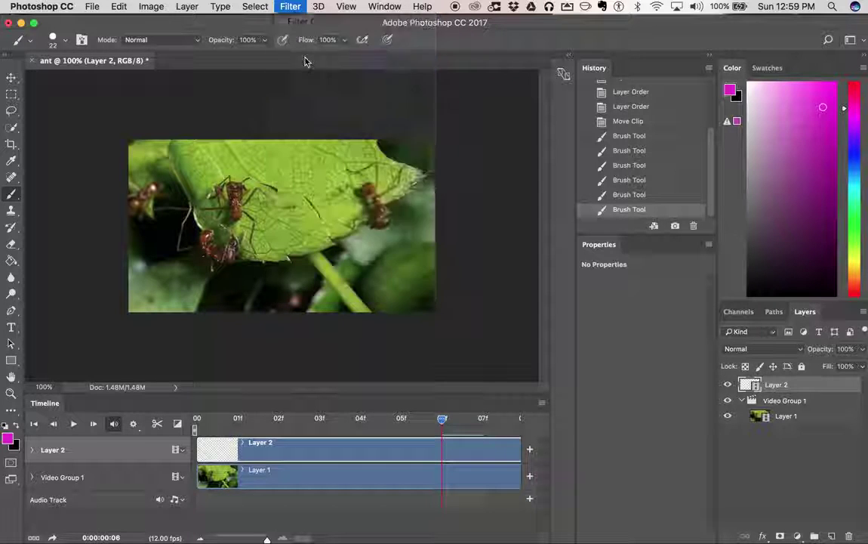
click(528, 209)
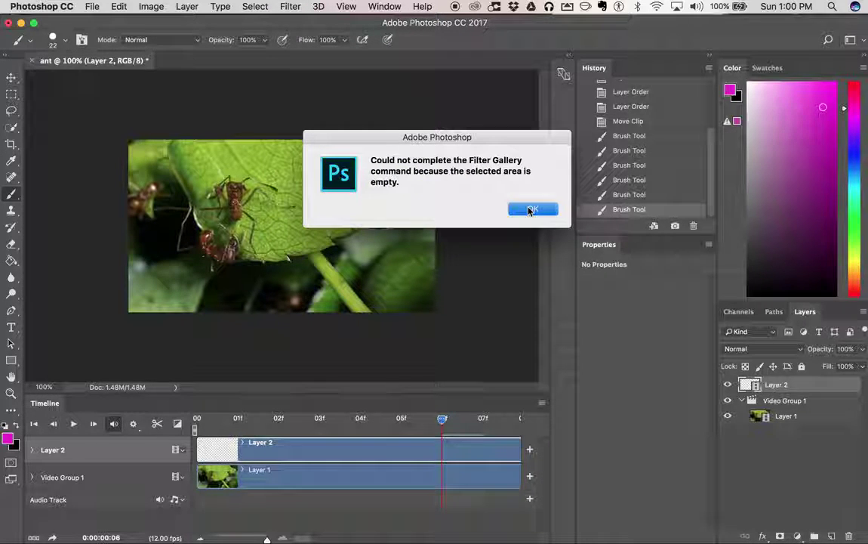
click(531, 209)
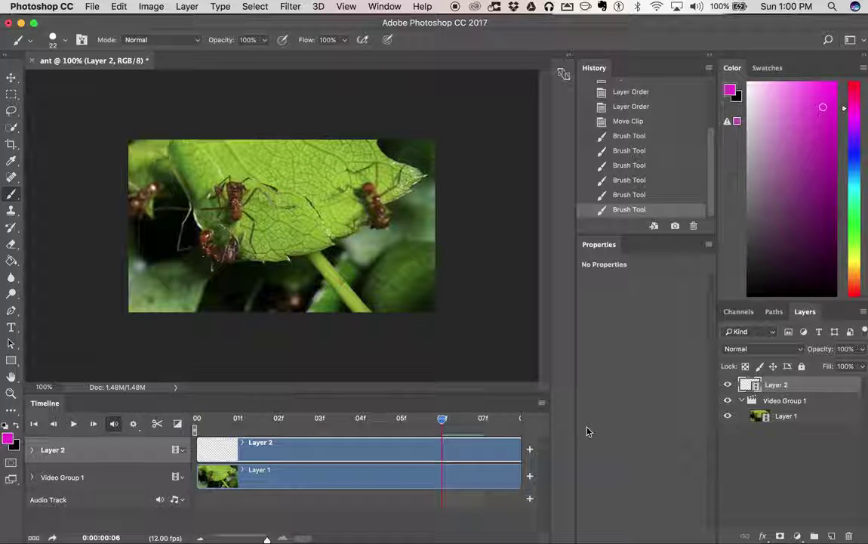
Step: Apply the Film Grain filter with Grain 14 to frame 06 of the ant video on Layer 1
click(796, 413)
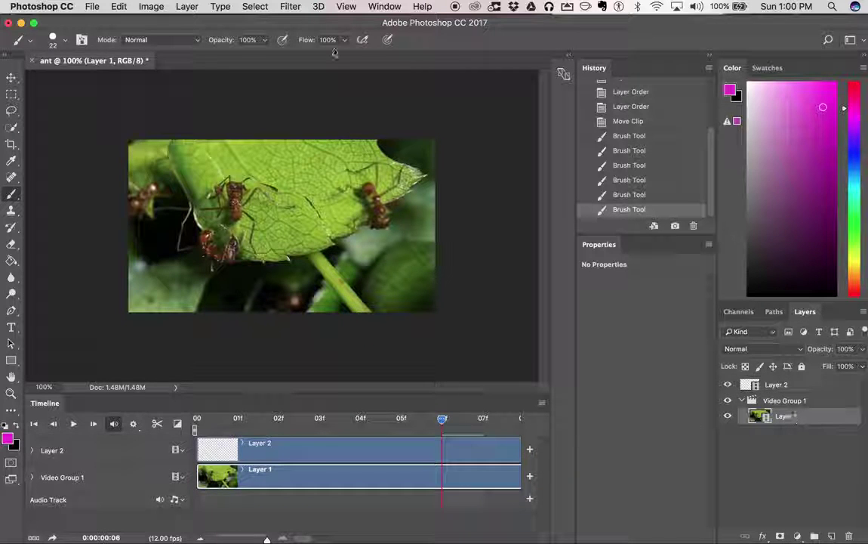
click(299, 7)
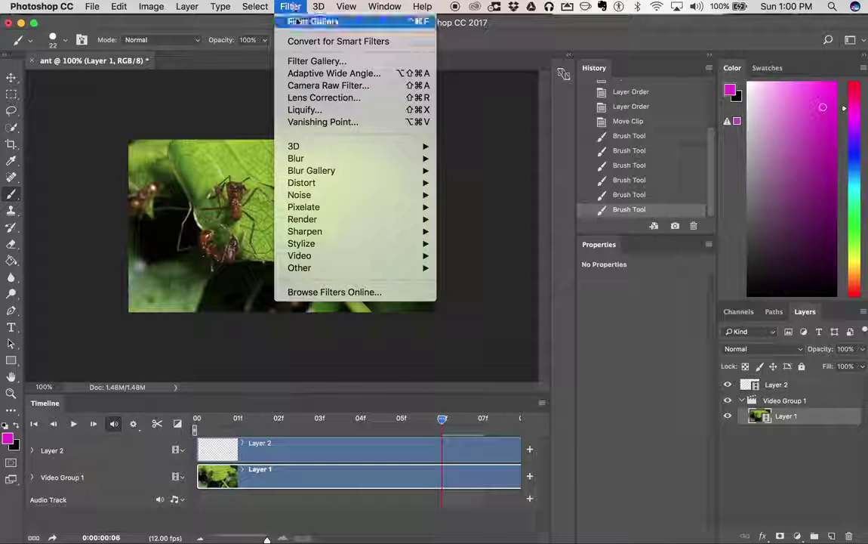
click(288, 60)
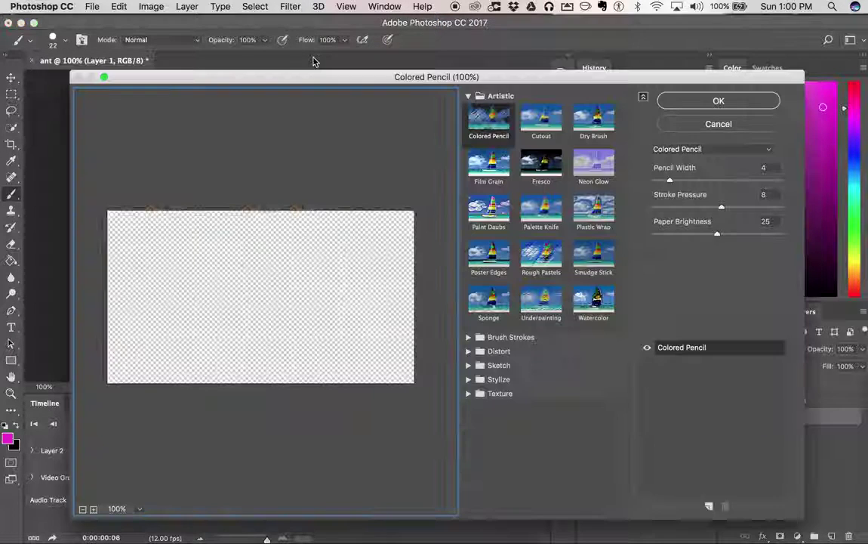
click(499, 170)
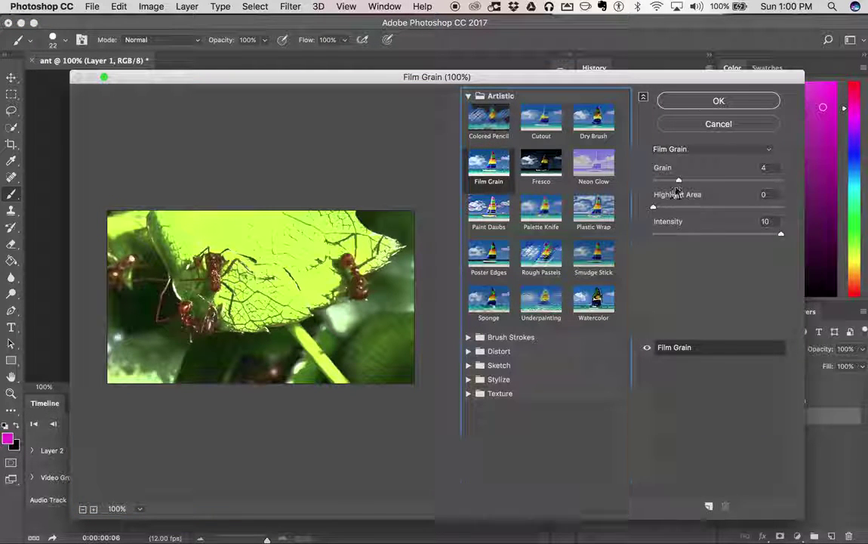
drag(678, 180, 742, 181)
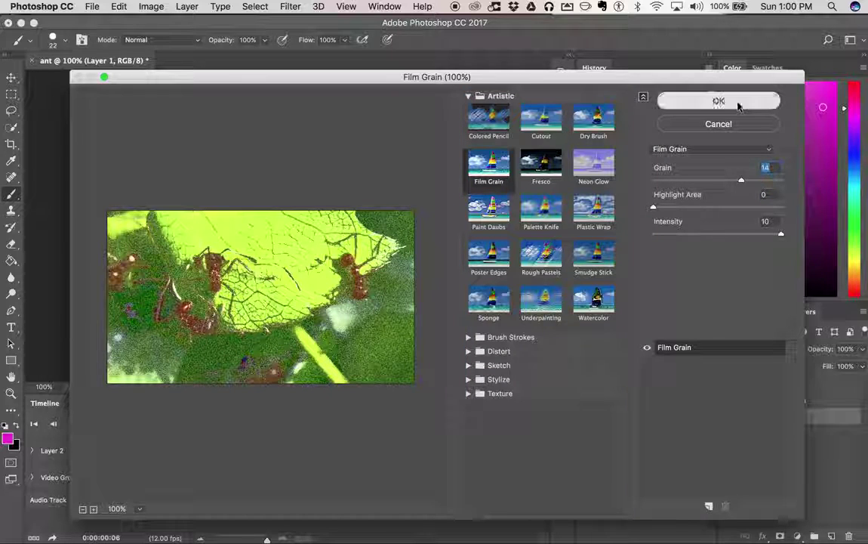
click(736, 102)
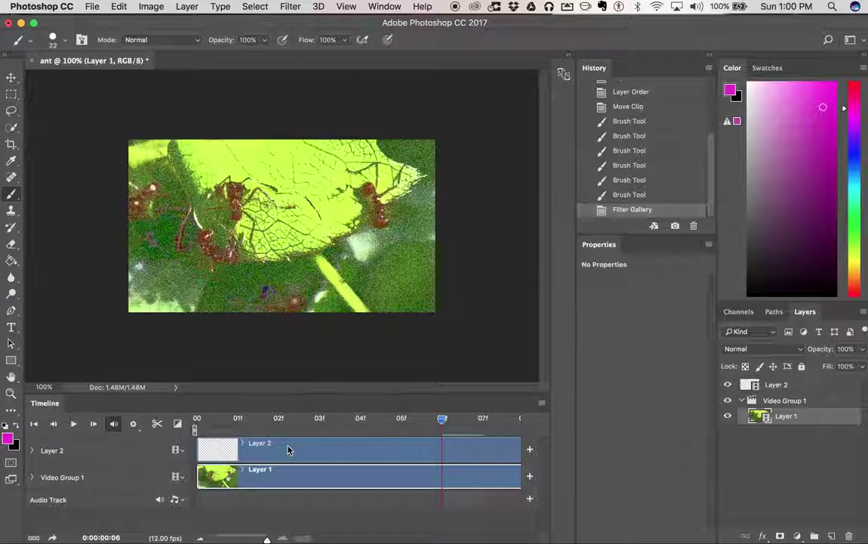
Step: Apply the Fresco filter to frame 07 of Layer 1 with Brush Size 6, Brush Detail 2 and Texture 2
mouse_move(441, 418)
mouse_down()
mouse_move(420, 425)
mouse_move(473, 426)
mouse_up()
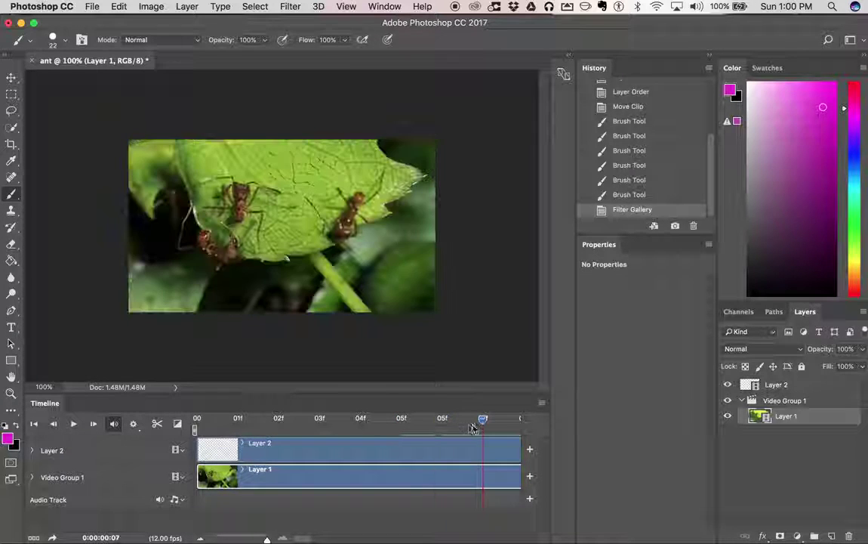
click(290, 6)
click(313, 61)
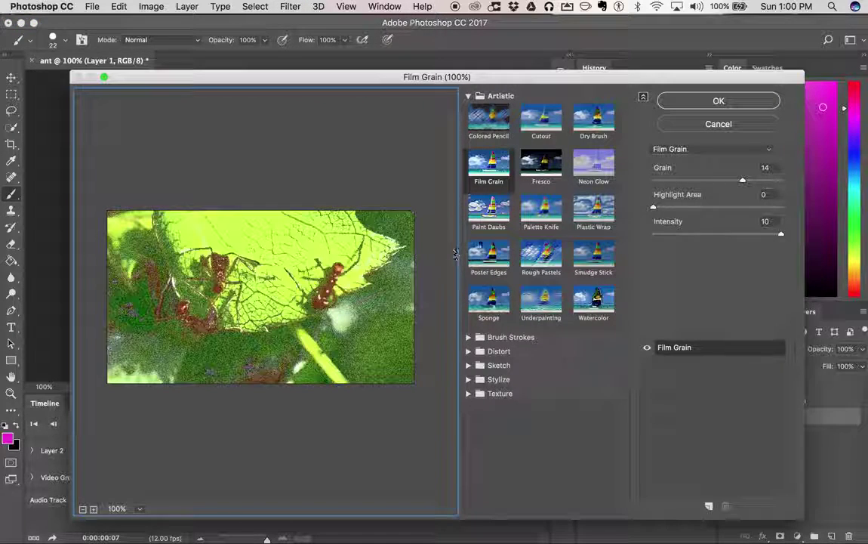
click(489, 210)
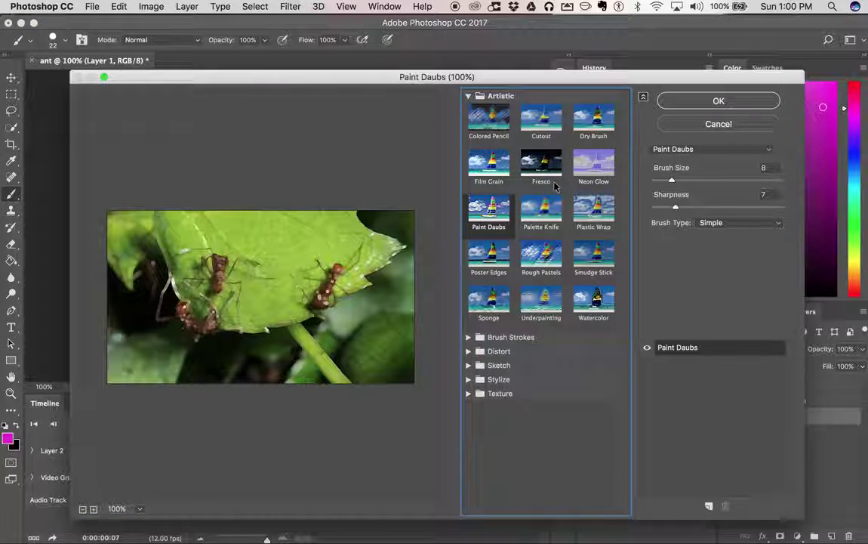
click(543, 172)
drag(679, 181, 731, 182)
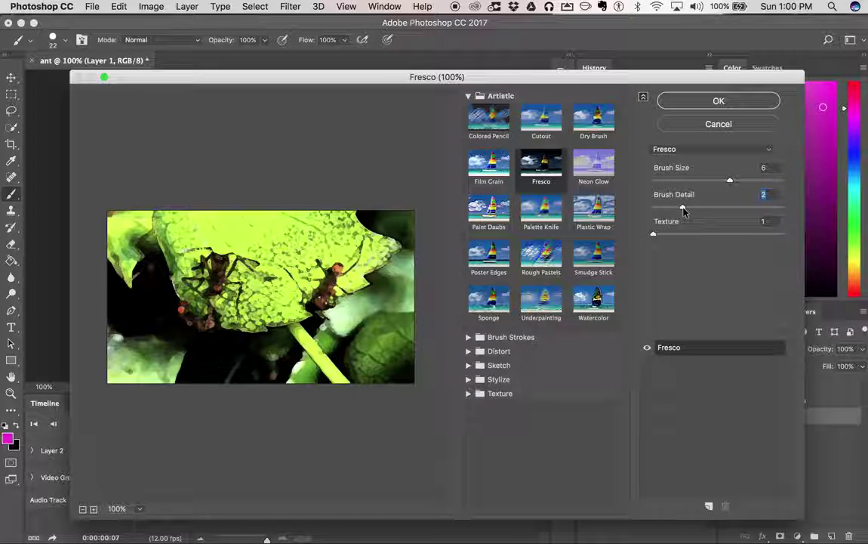
drag(654, 234, 719, 235)
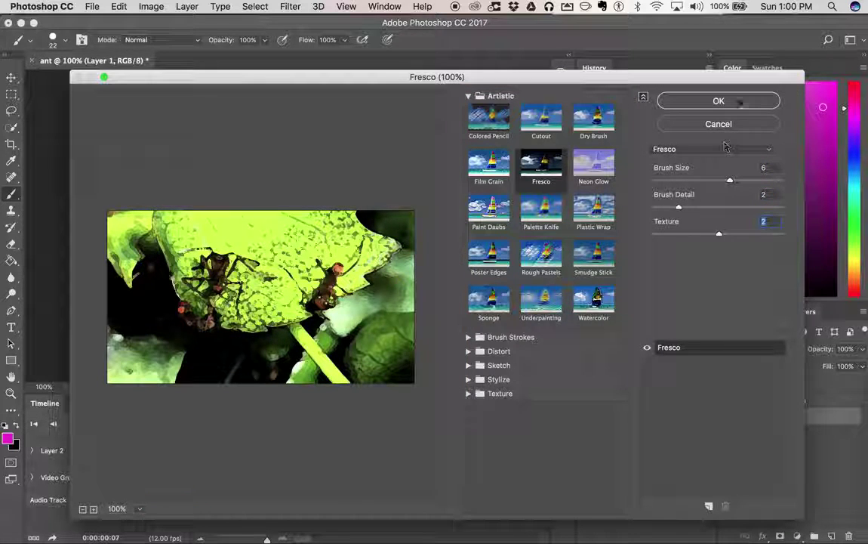
click(738, 101)
Step: Preview several Artistic filters on frame 08 of Layer 1, and apply the Glass distortion filter with its default settings
drag(484, 419, 510, 424)
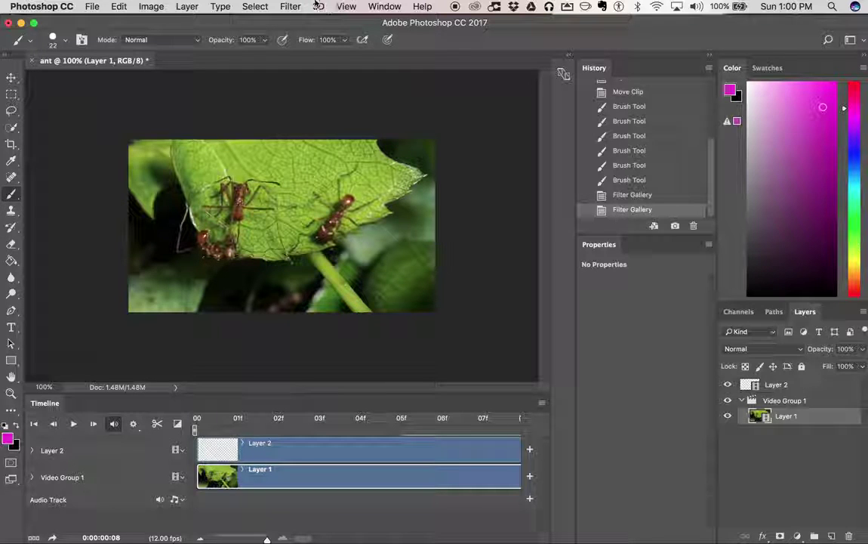
click(289, 6)
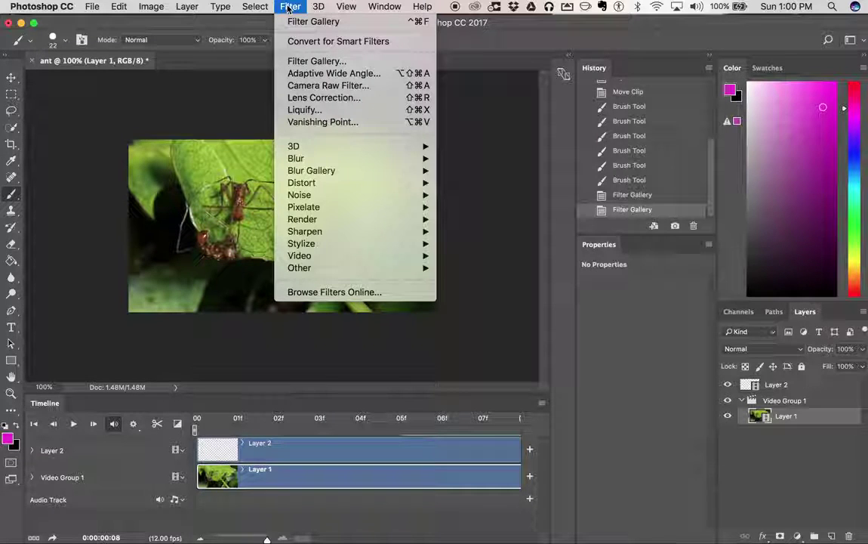
click(316, 61)
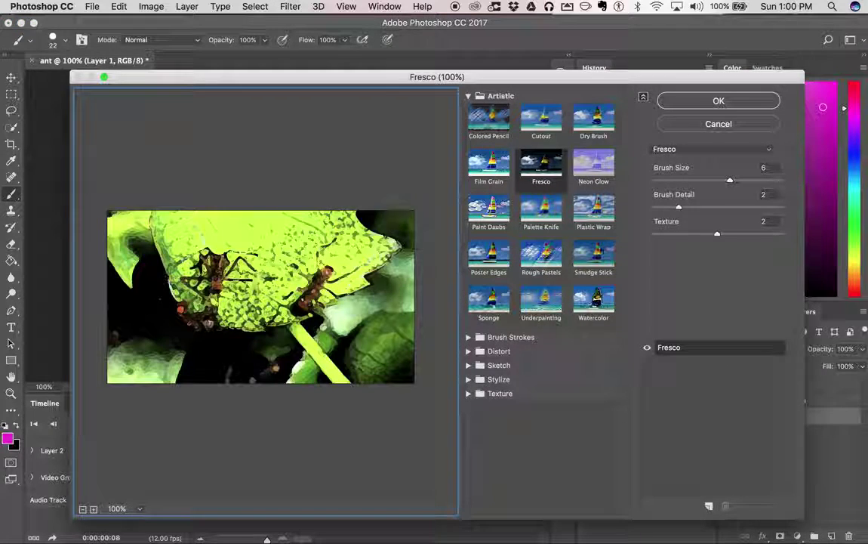
click(541, 256)
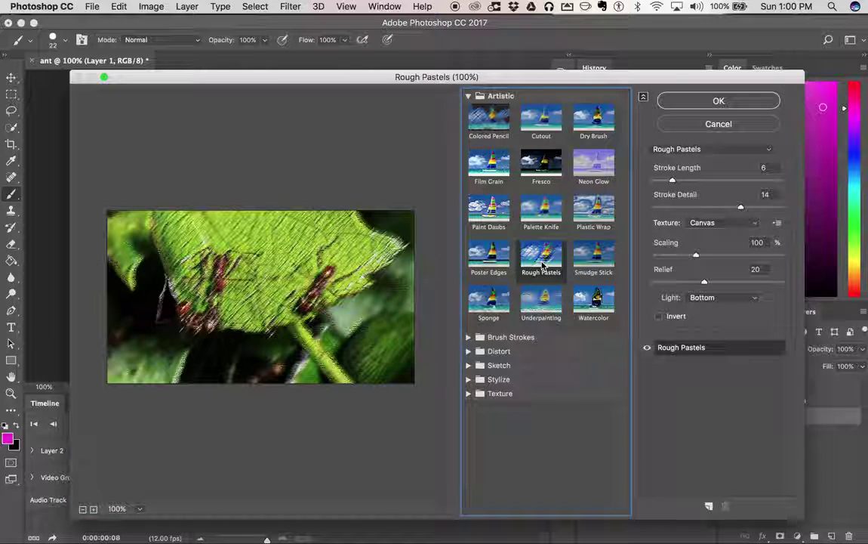
click(540, 302)
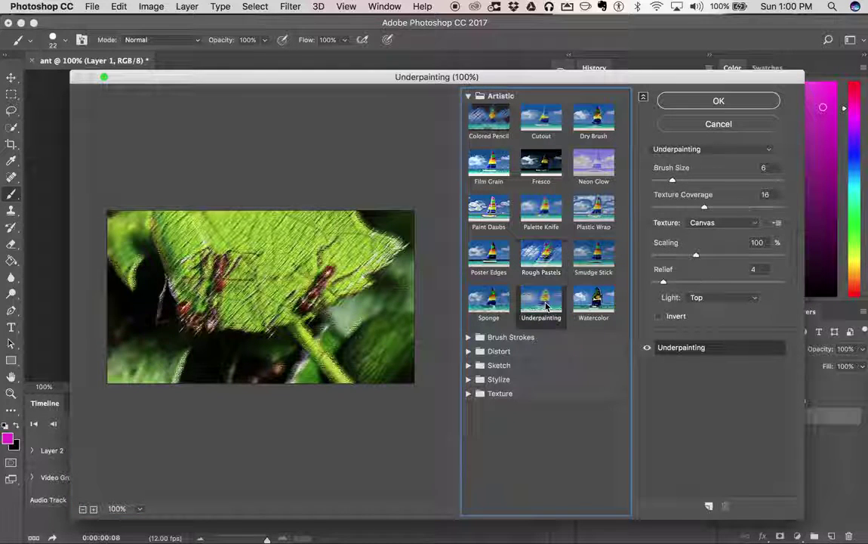
click(592, 302)
click(600, 259)
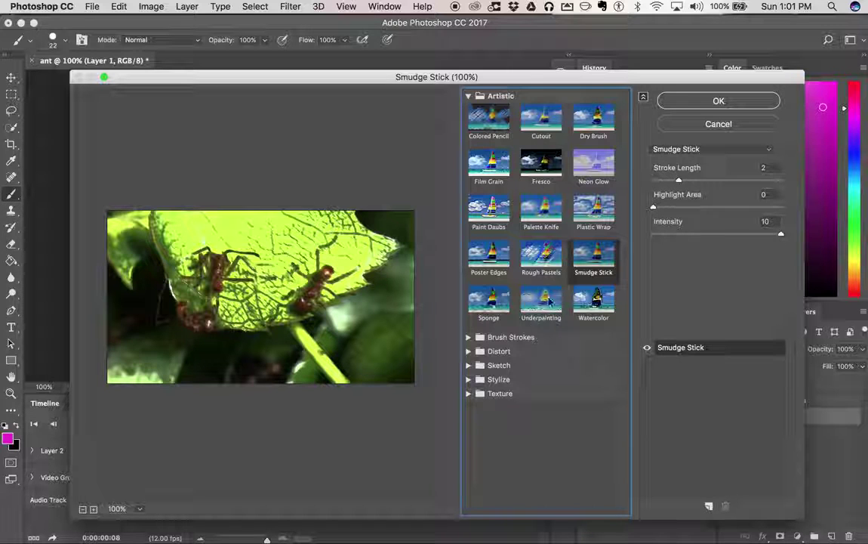
click(468, 351)
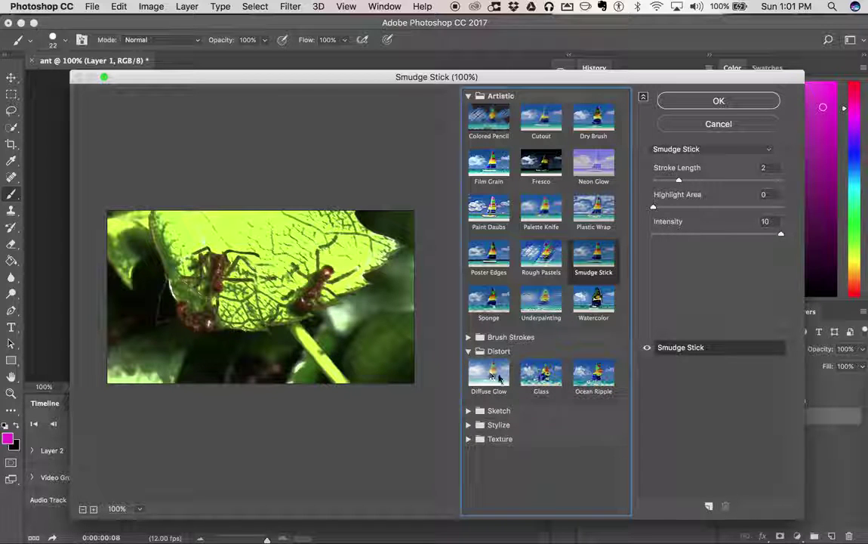
click(541, 375)
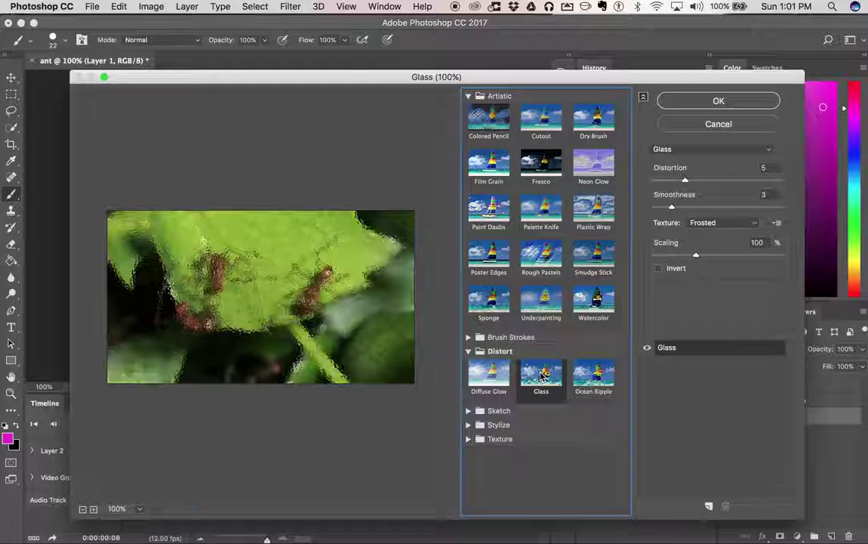
click(752, 102)
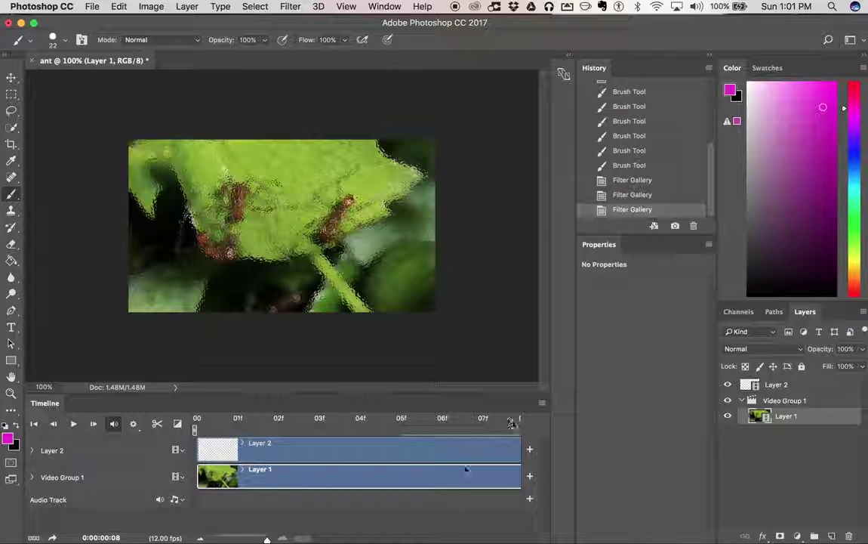
Step: Zoom the timeline out until the full length of both layers' clips is in view
scroll(467, 469, right, 3)
mouse_move(490, 430)
mouse_down()
mouse_move(414, 431)
mouse_move(496, 432)
mouse_up()
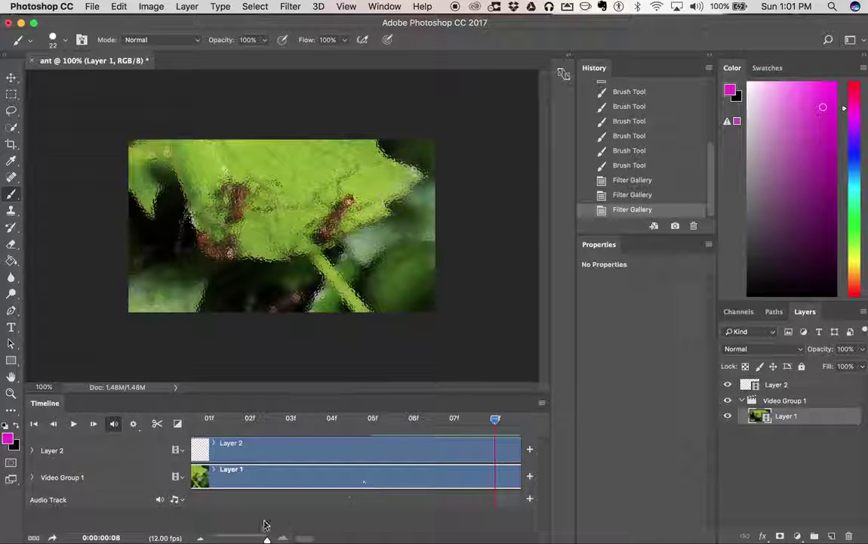
drag(266, 539, 225, 539)
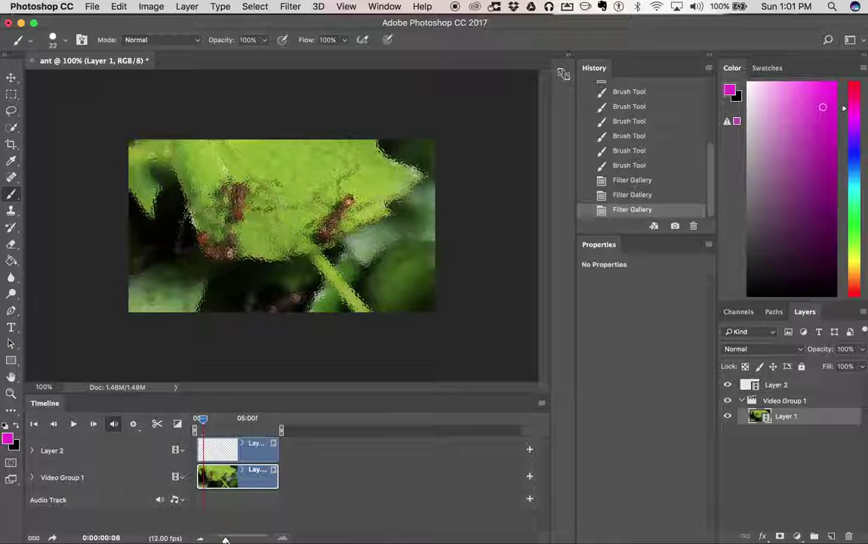
Step: Scrub through the edited frames and shorten the timeline's work area to cover only frames 0 to 7
click(202, 425)
drag(202, 425, 197, 426)
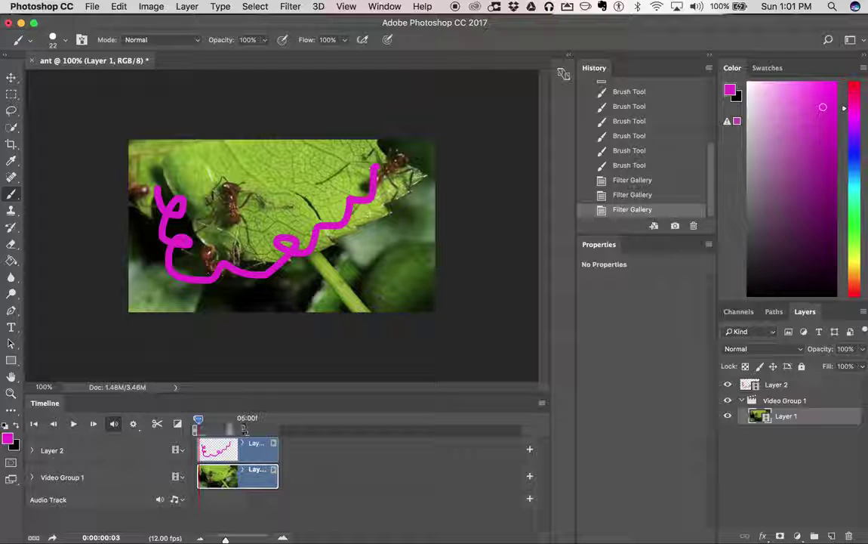
mouse_move(201, 427)
mouse_down()
mouse_move(213, 428)
mouse_move(204, 427)
mouse_up()
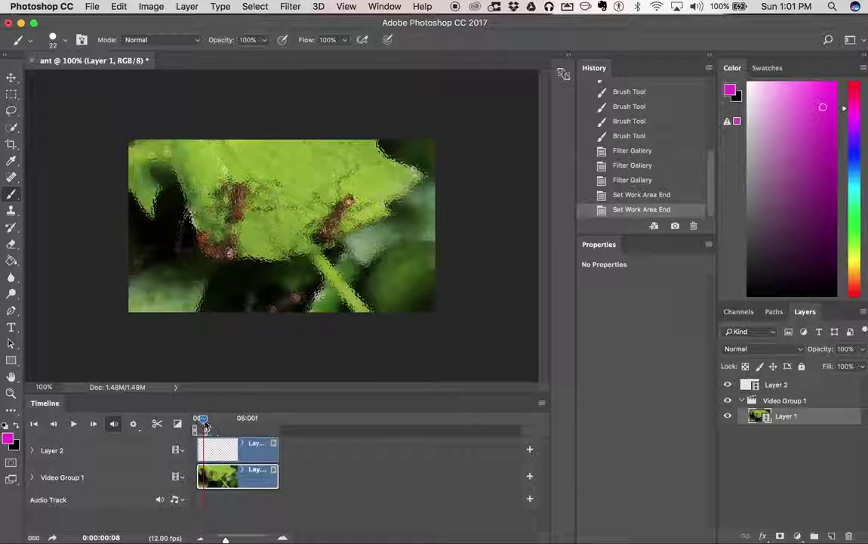
Step: Play and scrub through the shortened work area to preview the drawn and filtered frames
key(space)
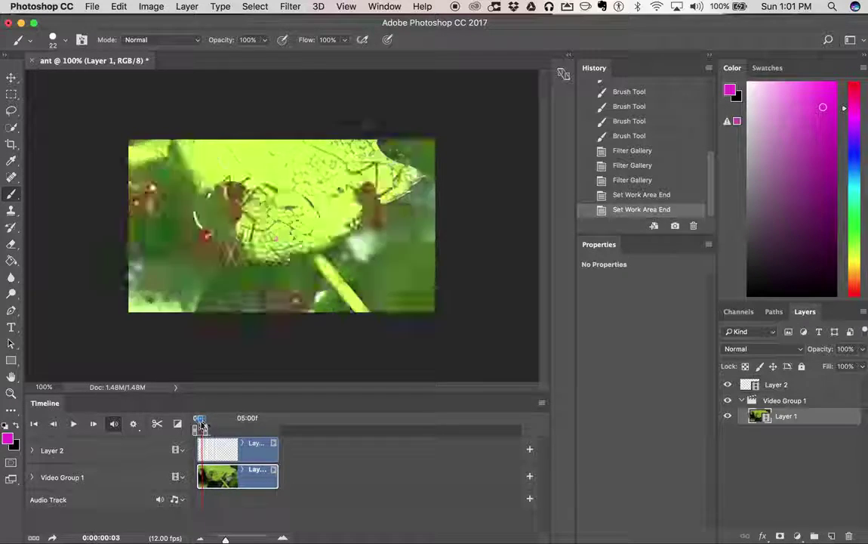
key(space)
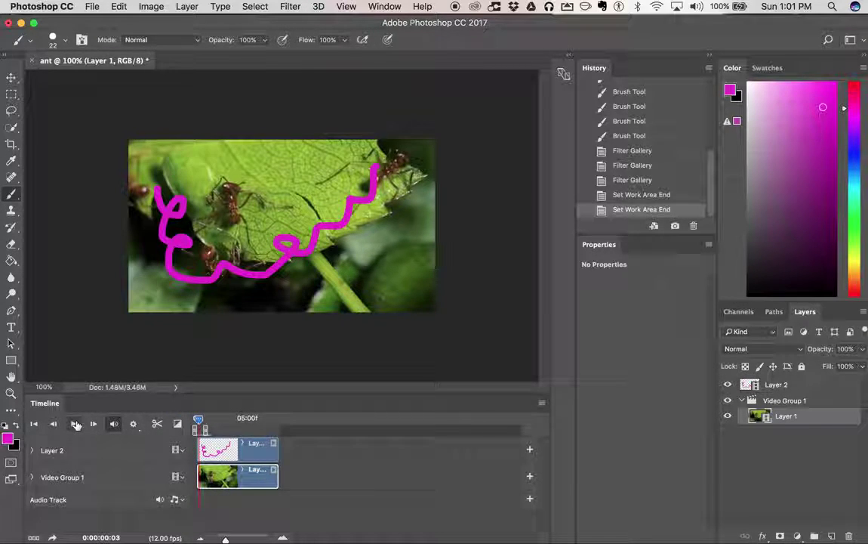
click(75, 426)
click(74, 426)
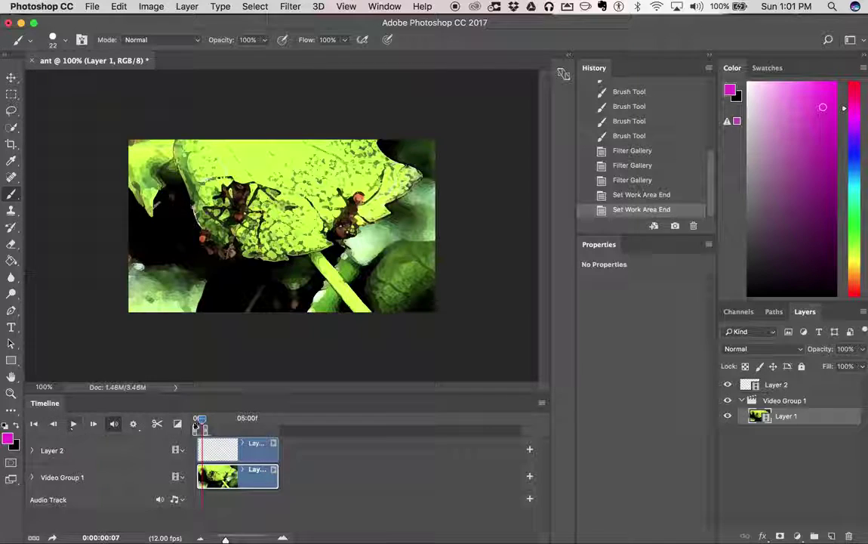
drag(200, 423, 202, 424)
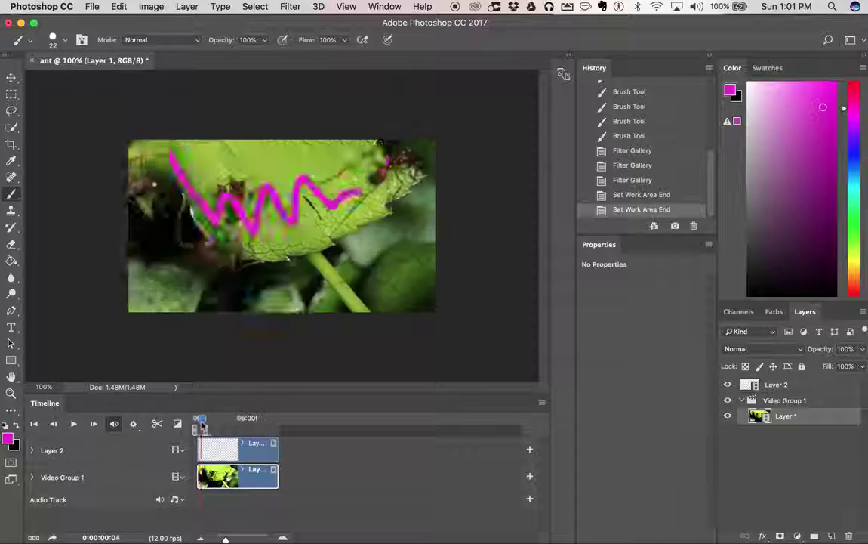
click(74, 425)
click(74, 426)
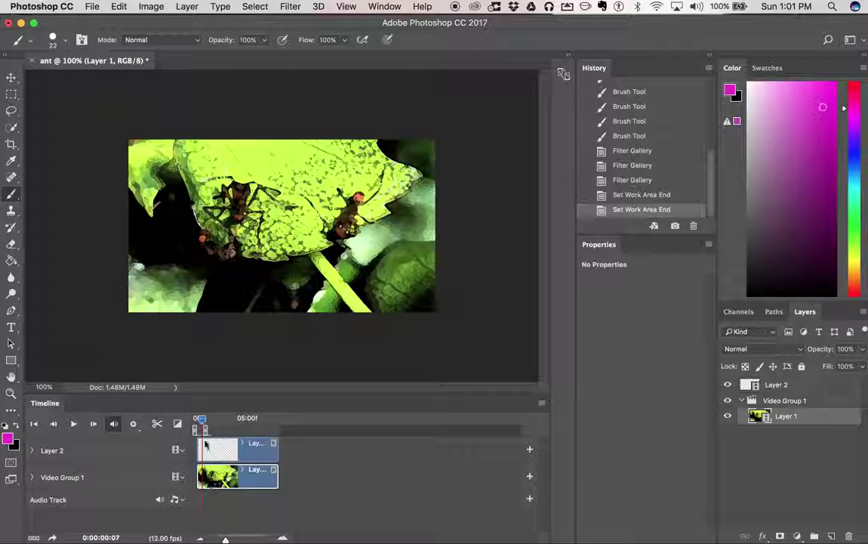
Step: Restore frame 06 of the ant video on Layer 1 to its original footage
drag(202, 425, 201, 423)
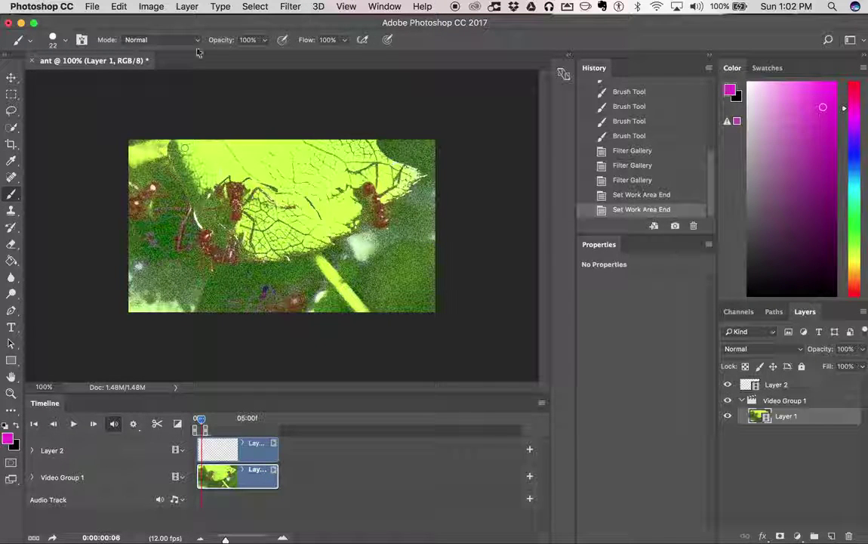
click(188, 7)
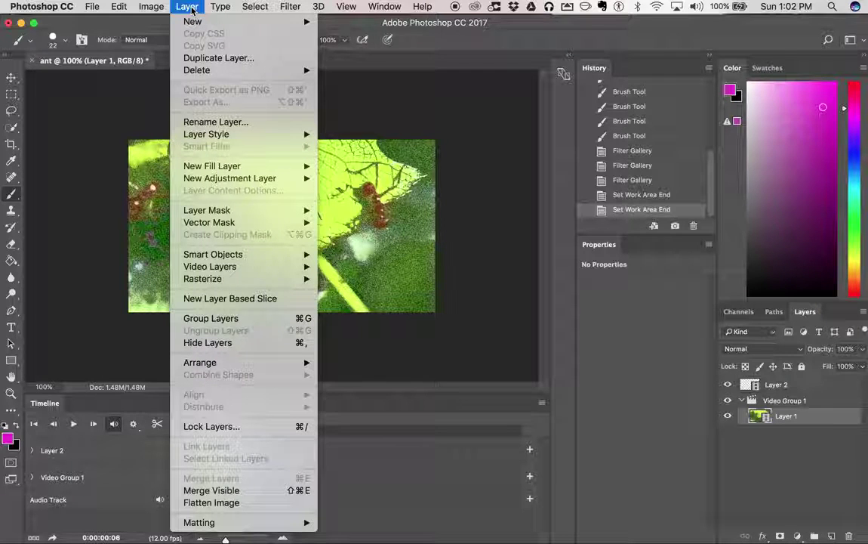
mouse_move(294, 269)
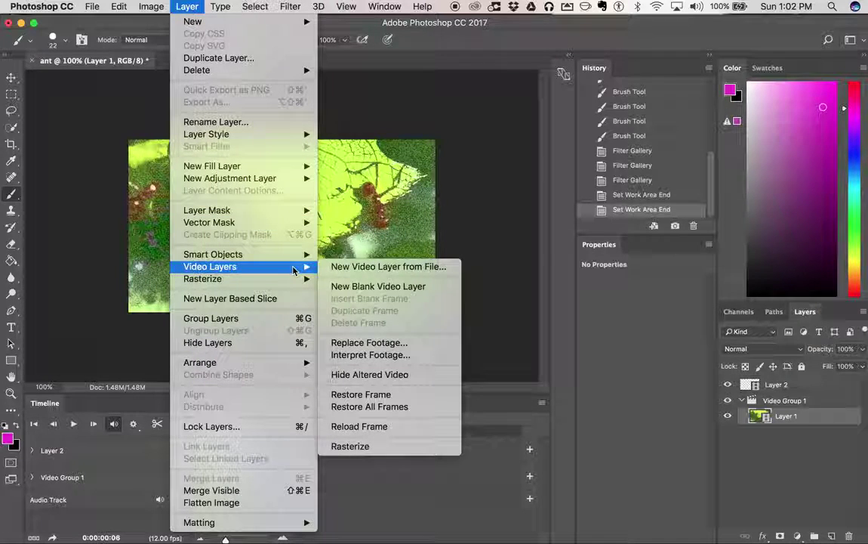
click(419, 398)
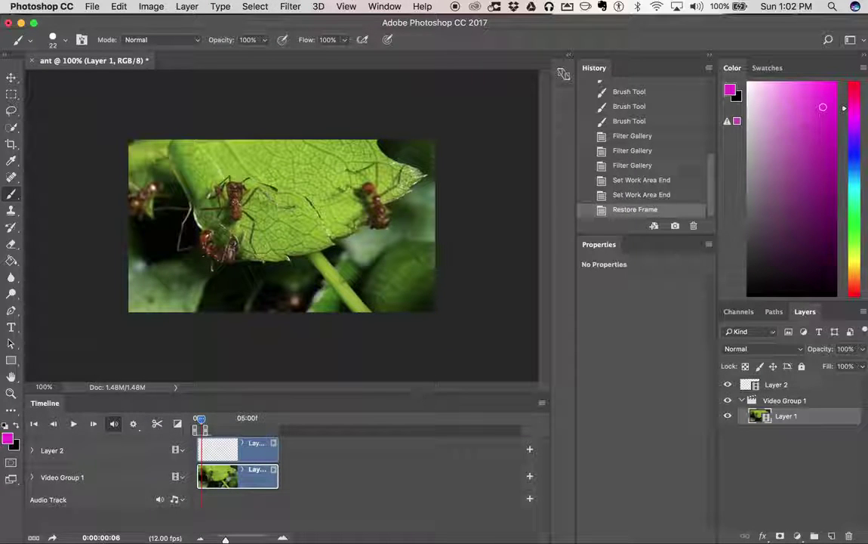
Step: Apply the Pinch distortion filter with an Amount of 50% to frame 06 of Layer 1
click(291, 7)
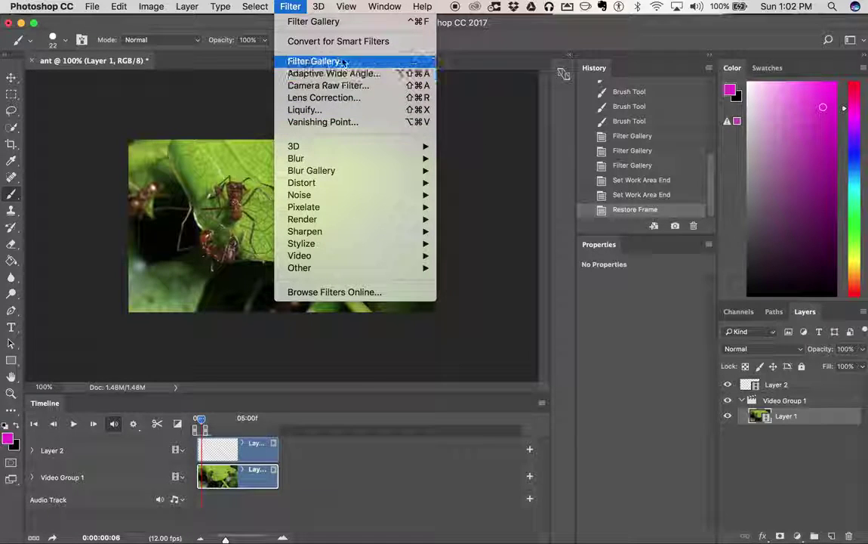
mouse_move(347, 184)
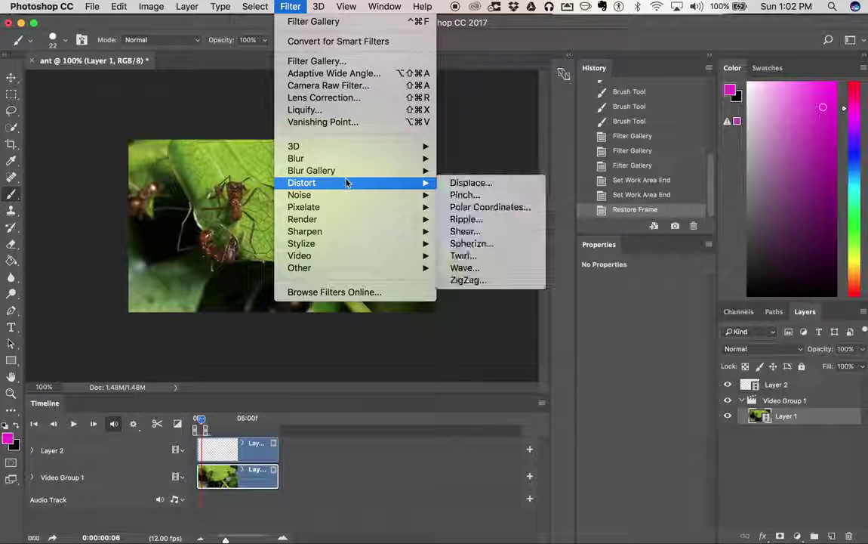
click(502, 195)
drag(378, 254, 438, 250)
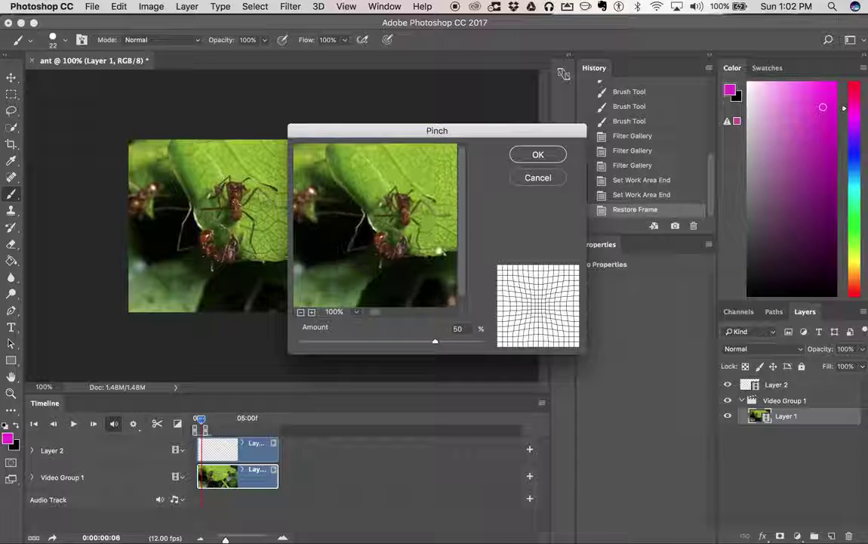
click(538, 154)
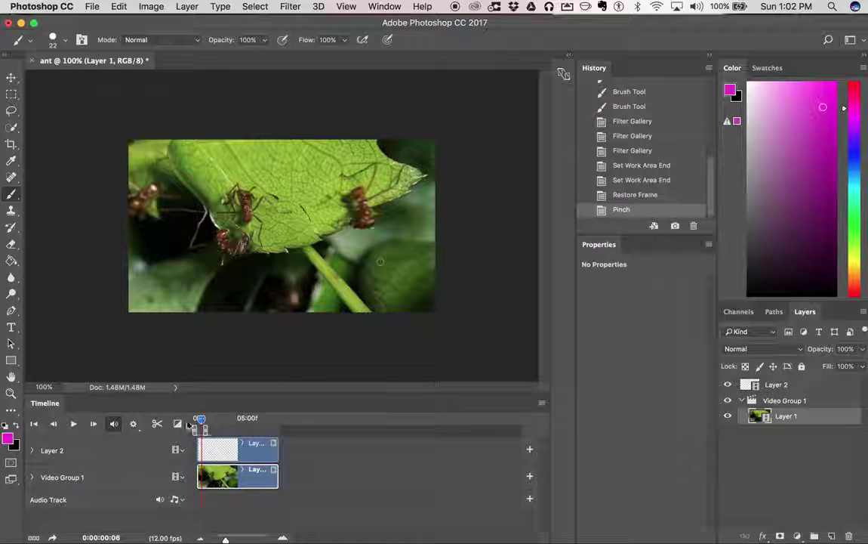
Step: Hide Layer 1 to review the Layer 2 drawings on their own across the frames, and show it again
drag(201, 421, 202, 425)
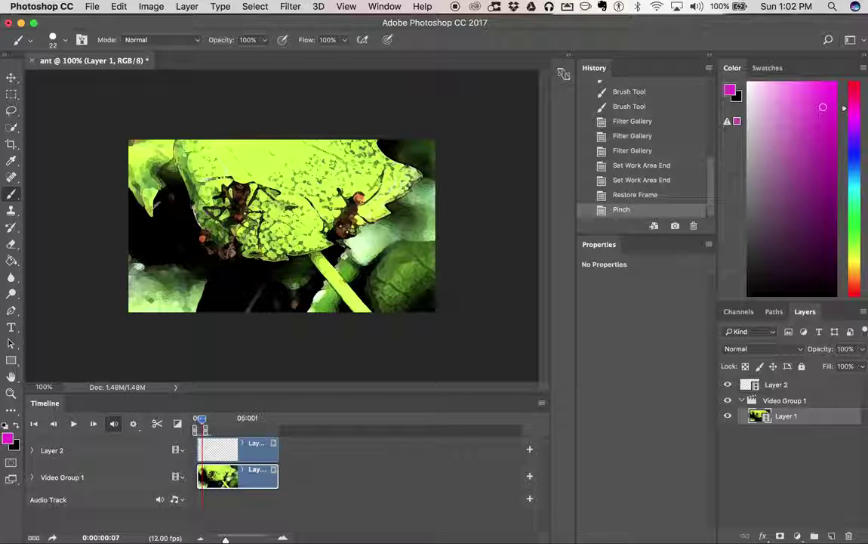
click(727, 416)
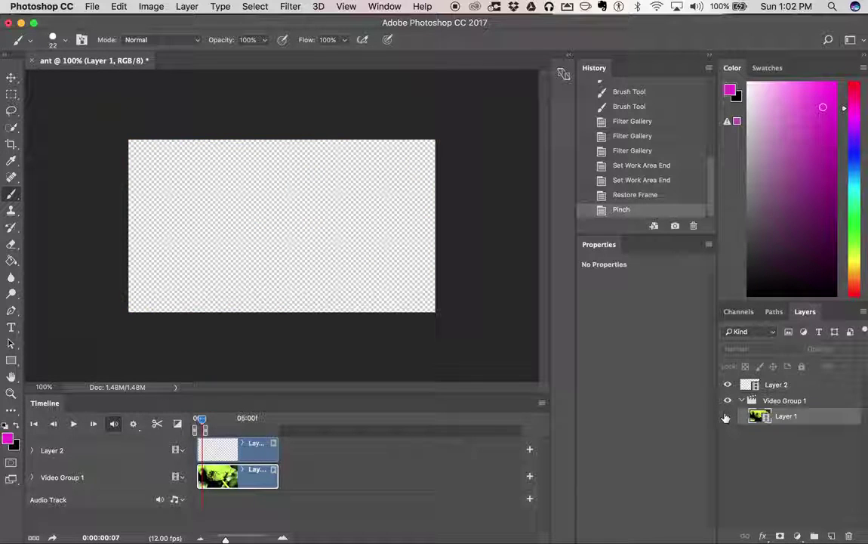
drag(198, 420, 201, 420)
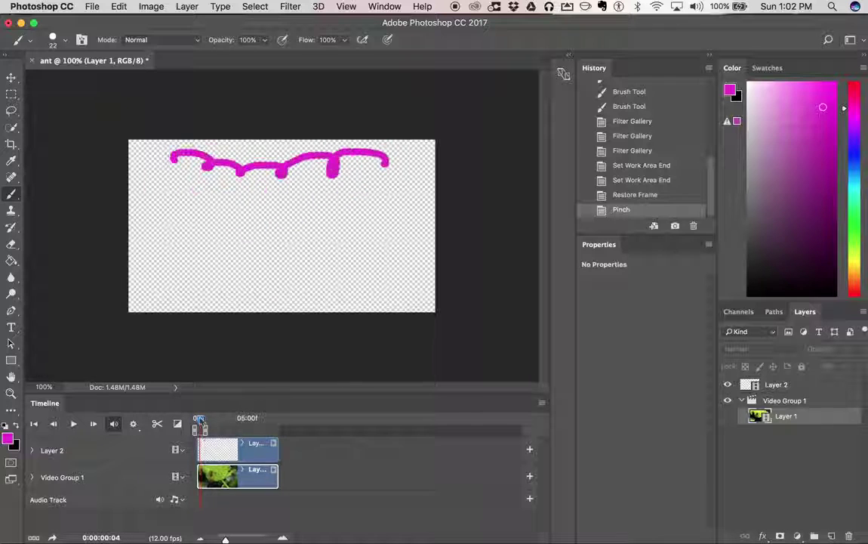
click(727, 416)
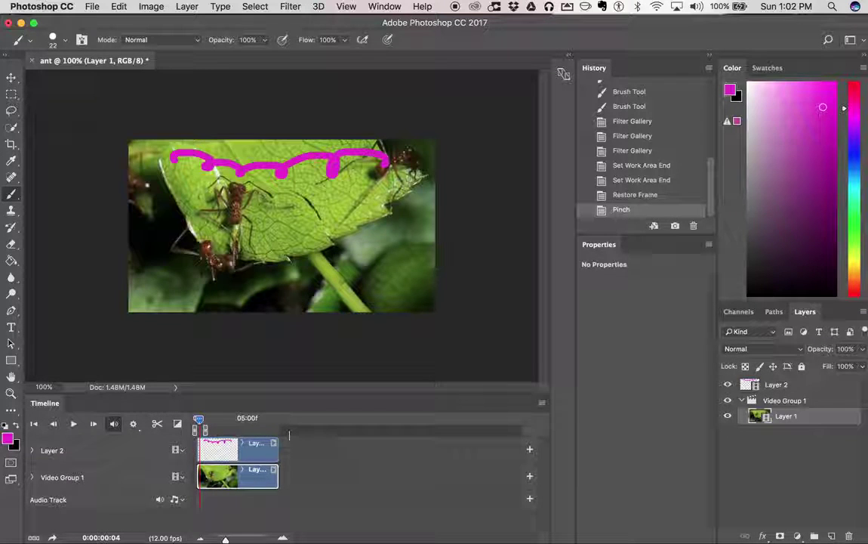
drag(198, 420, 201, 420)
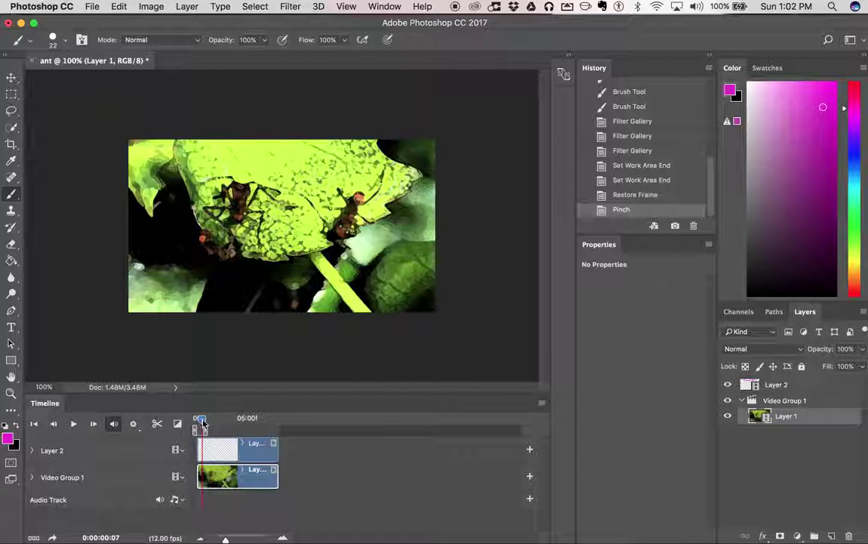
Step: Render the work area as a QuickTime video named ant roto.mov at the document size and frame rate
click(93, 6)
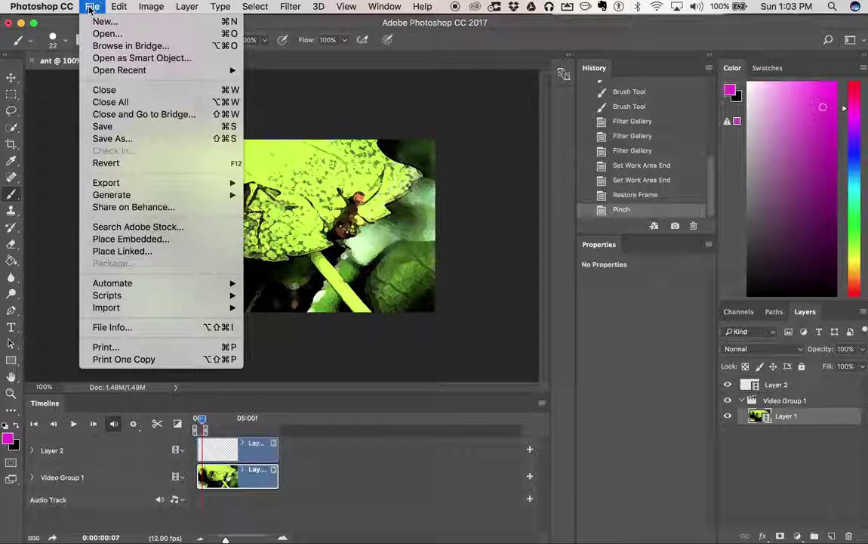
mouse_move(150, 182)
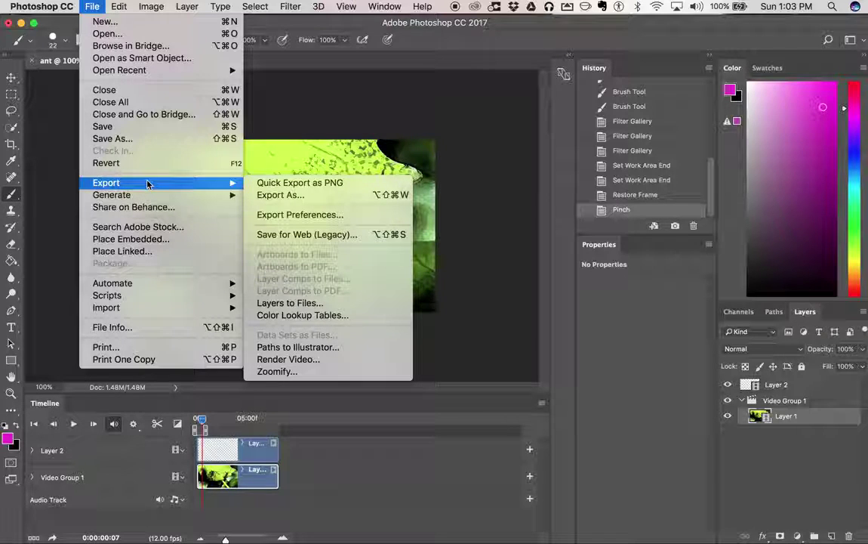
click(364, 360)
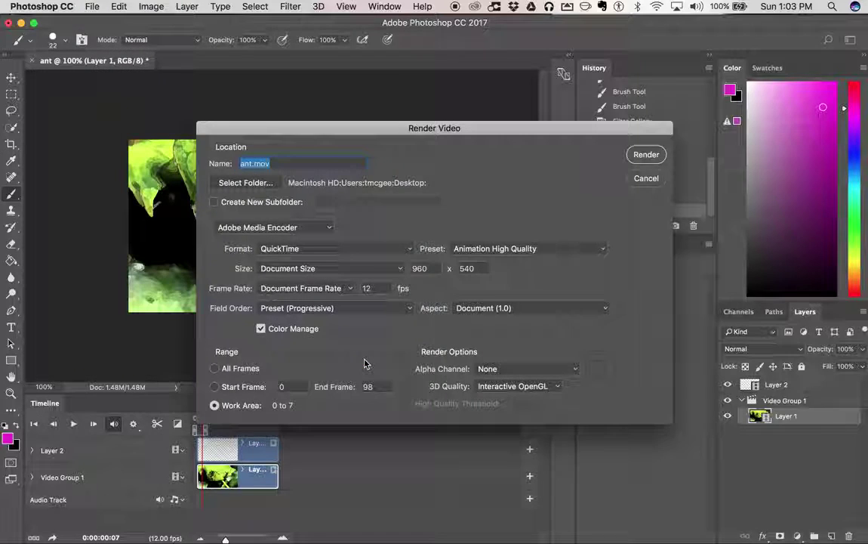
click(251, 163)
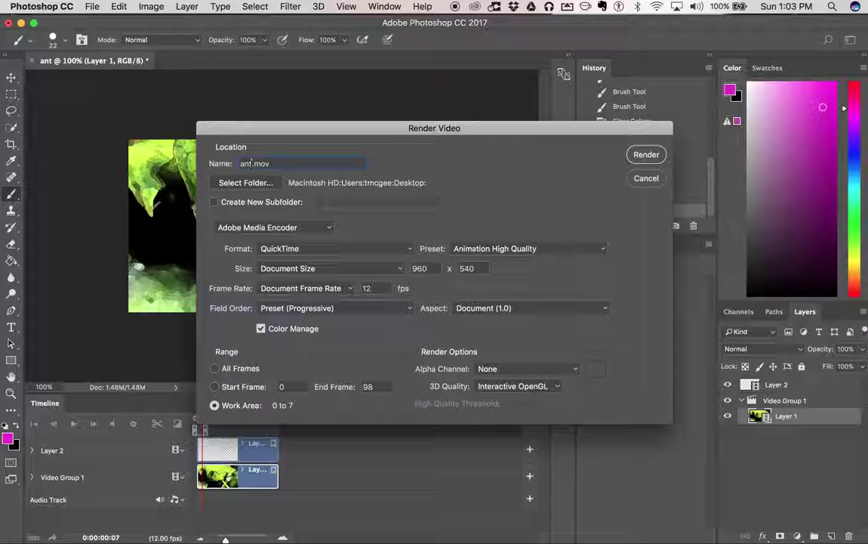
text(roto)
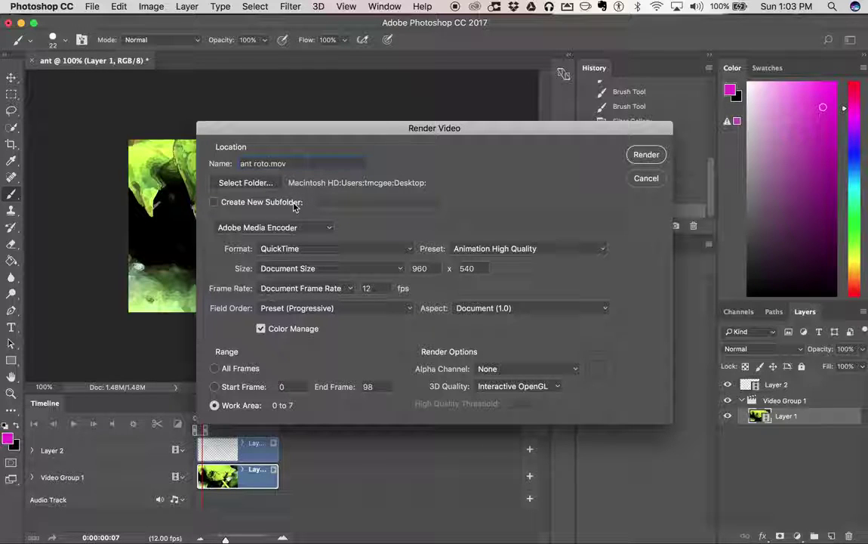
click(410, 250)
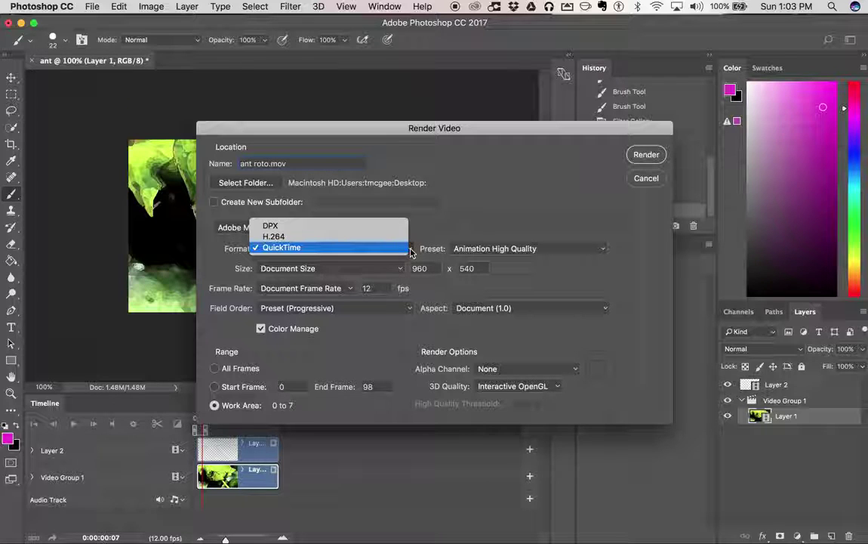
click(302, 248)
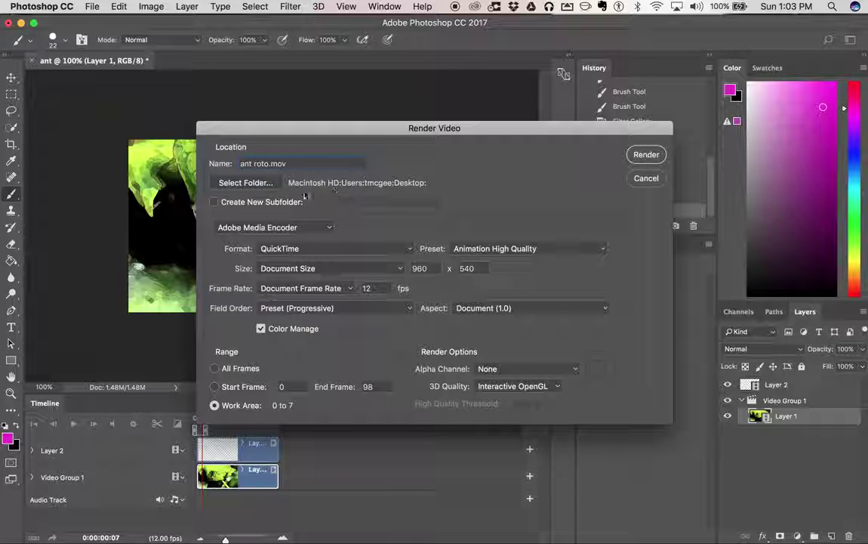
click(647, 155)
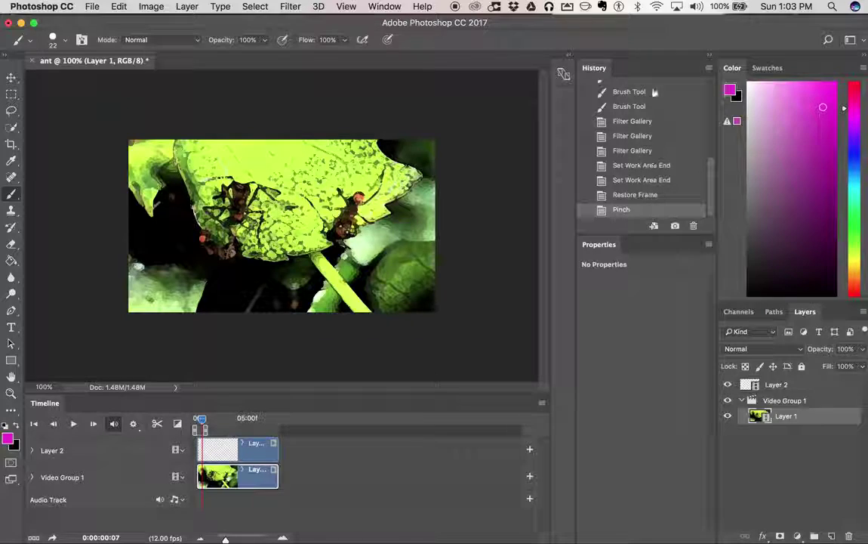
Step: Open the rendered ant roto.mov from the desktop in QuickTime Player and play it from the start twice
drag(692, 25, 647, 41)
click(855, 27)
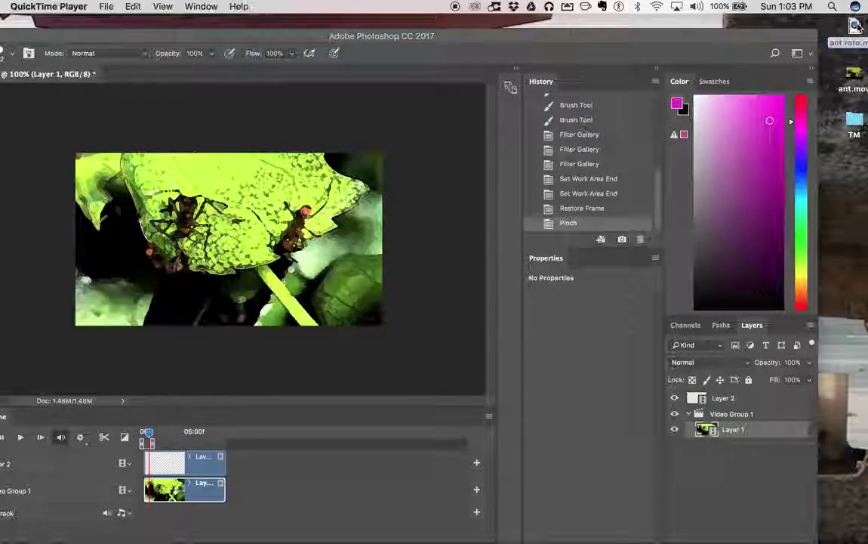
double_click(856, 26)
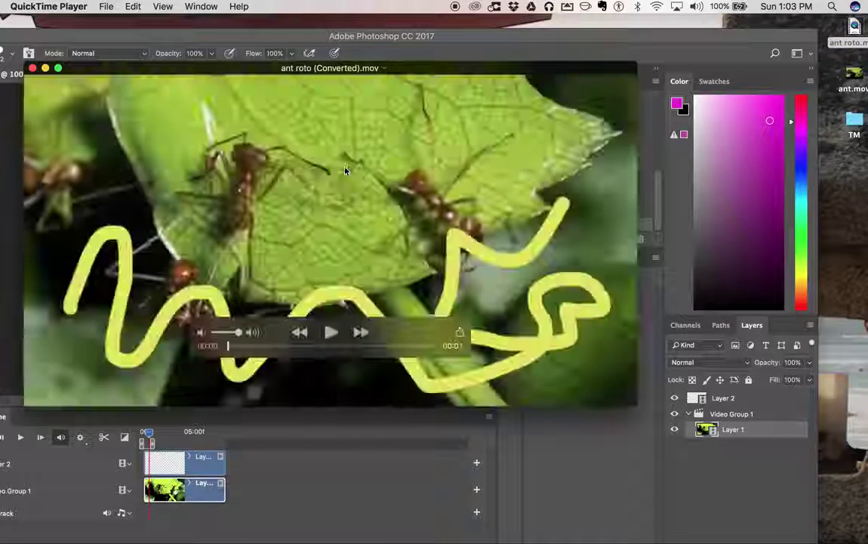
click(331, 333)
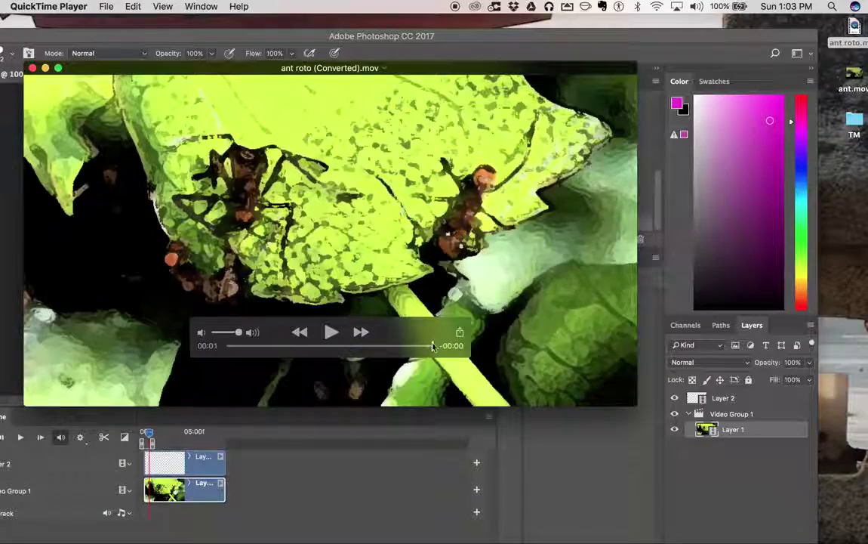
drag(433, 346, 217, 349)
click(331, 335)
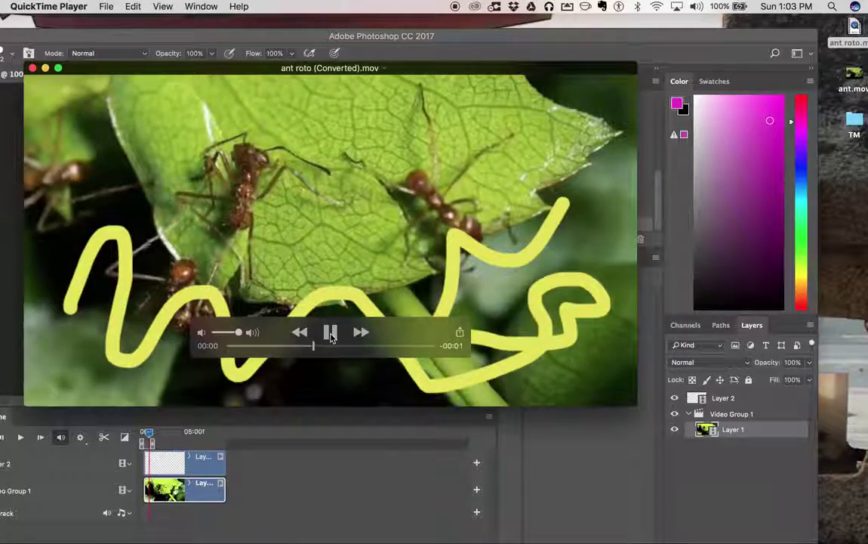